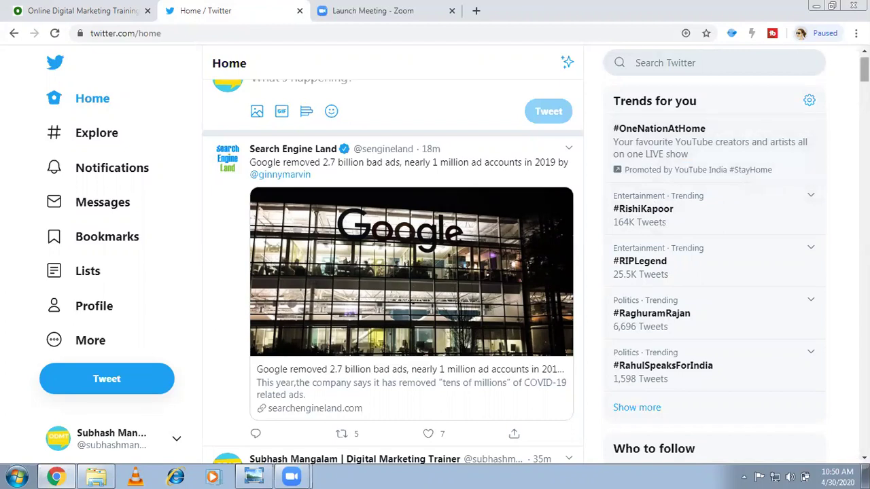
- Look through the tweets in the Twitter home timeline and return to its beginning
scroll(435, 272, down, 3)
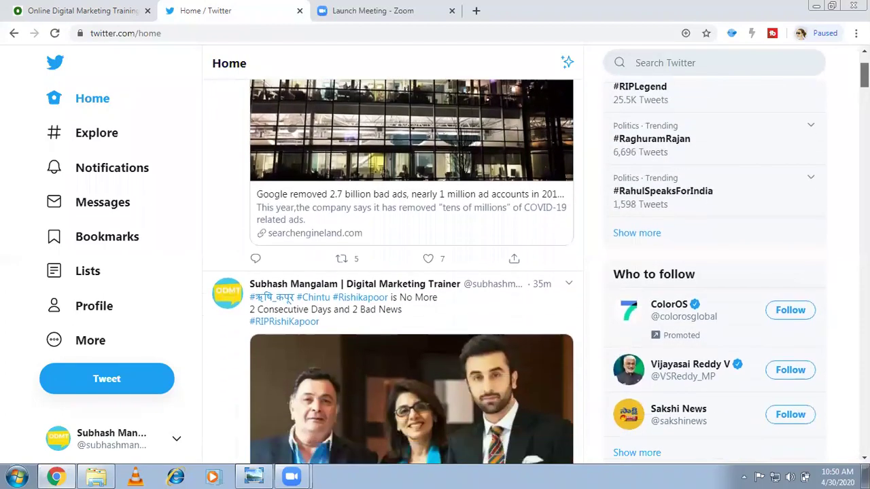
scroll(434, 271, down, 1)
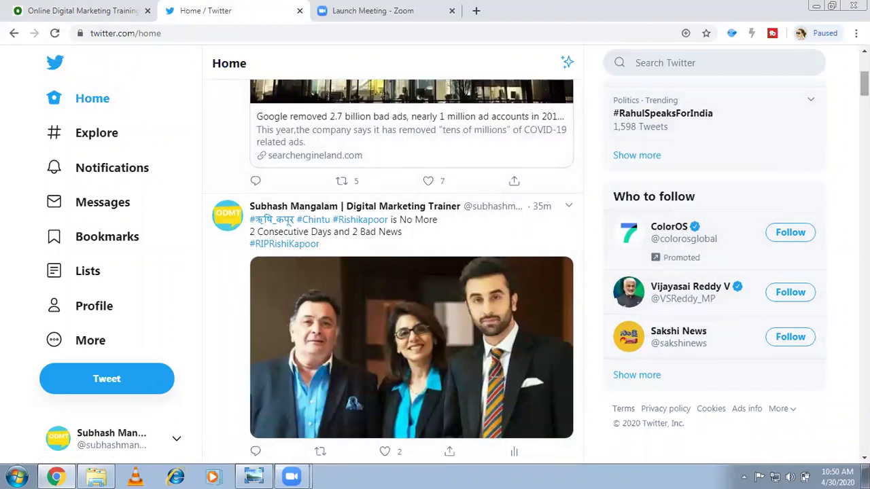
scroll(411, 272, down, 20)
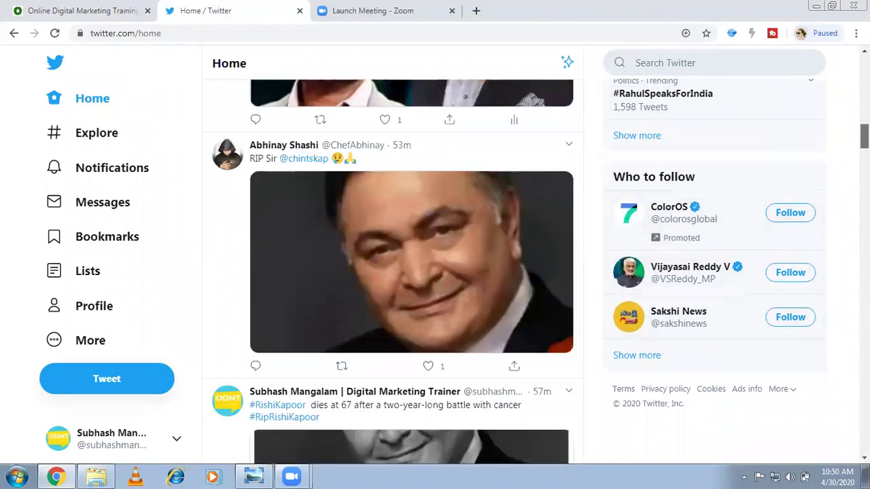
scroll(411, 272, down, 18)
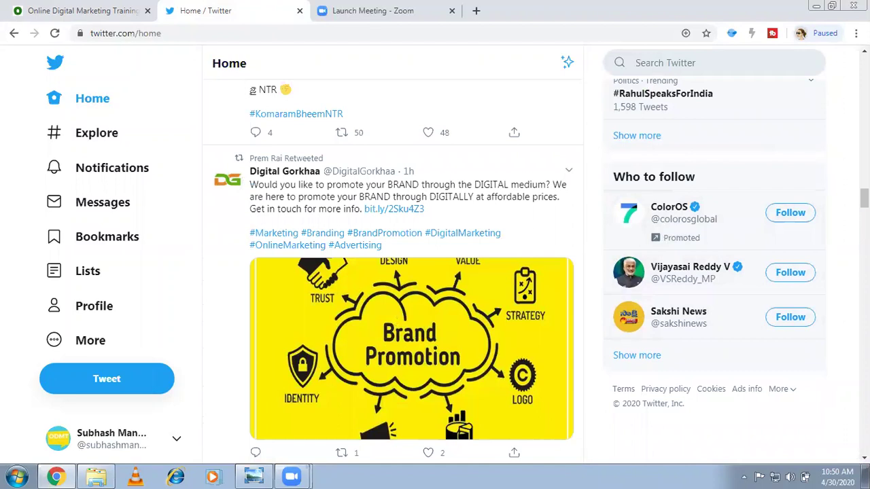
click(88, 98)
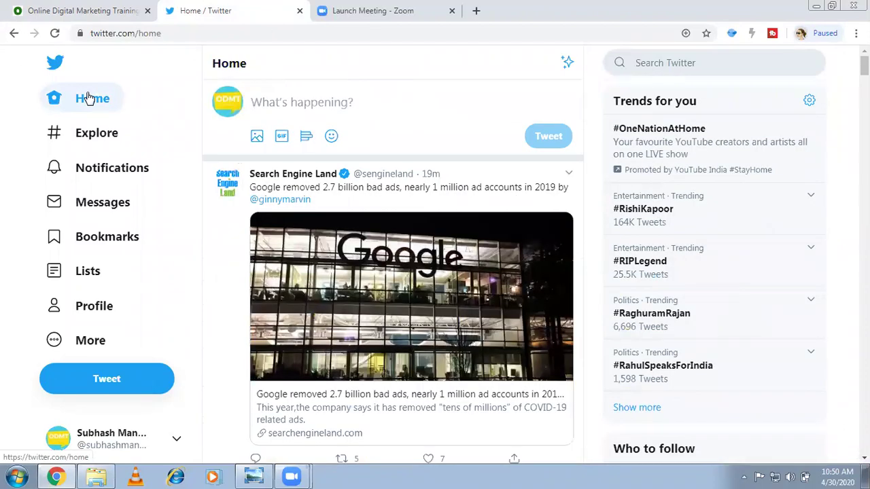
- Open Twitter Ads Manager at ads.twitter.com in place of the Zoom launch page
click(383, 9)
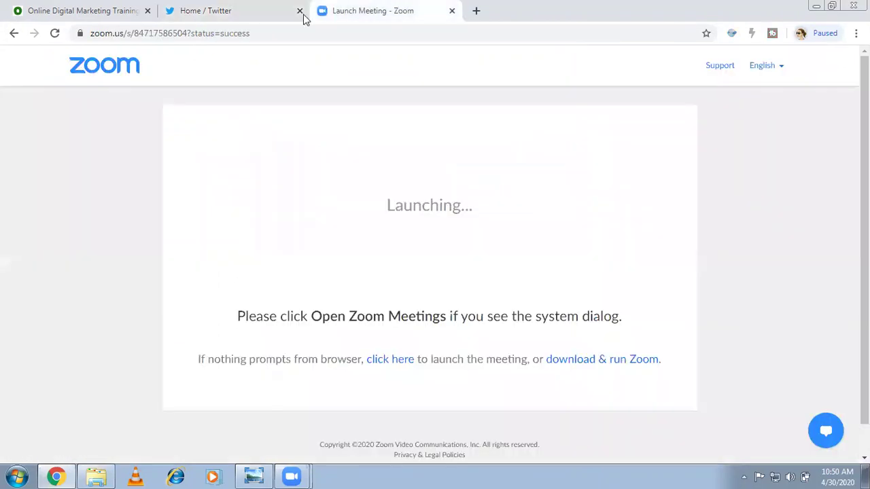
click(274, 28)
text(ads)
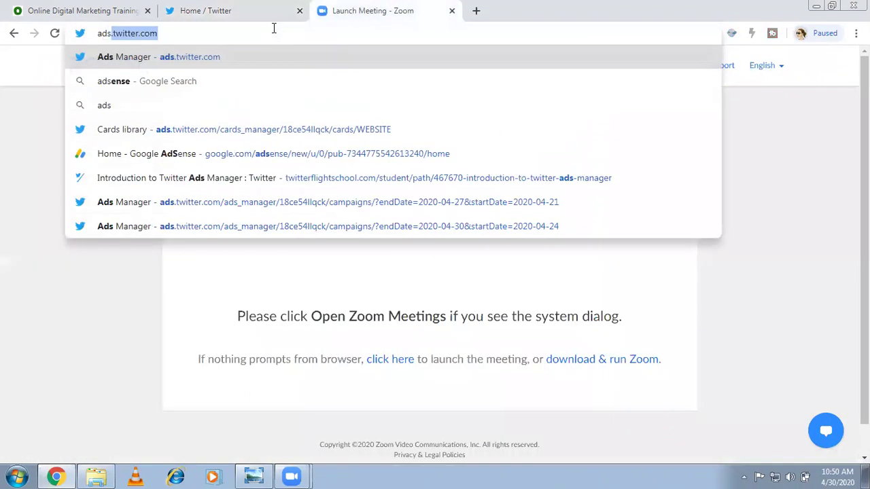
key(Return)
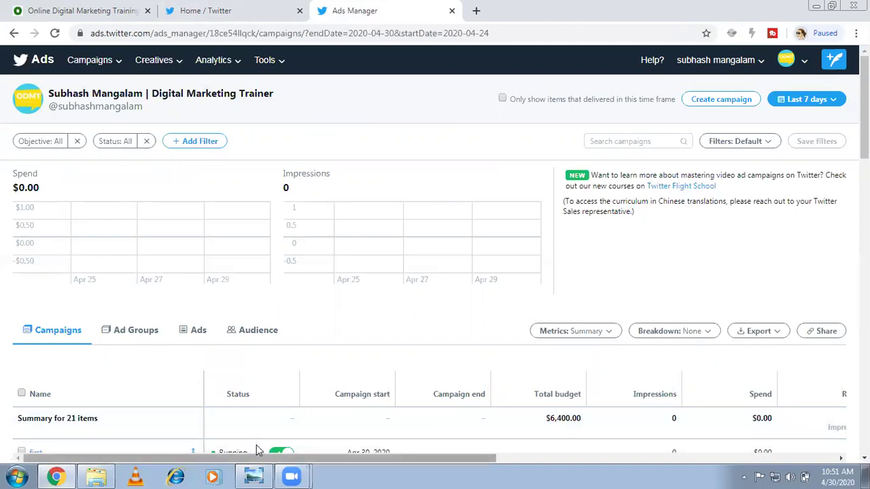
- Switch to Windows Photo Viewer and enlarge the Twitter ad campaign structure diagram
click(254, 476)
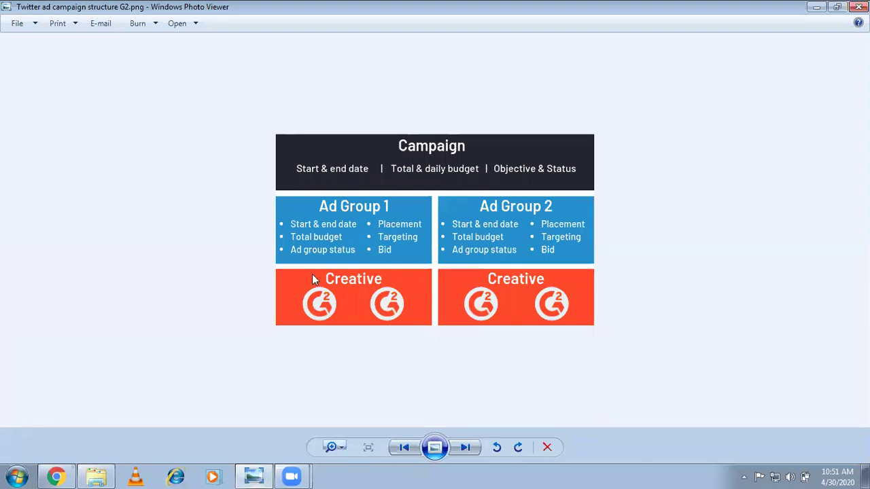
click(339, 445)
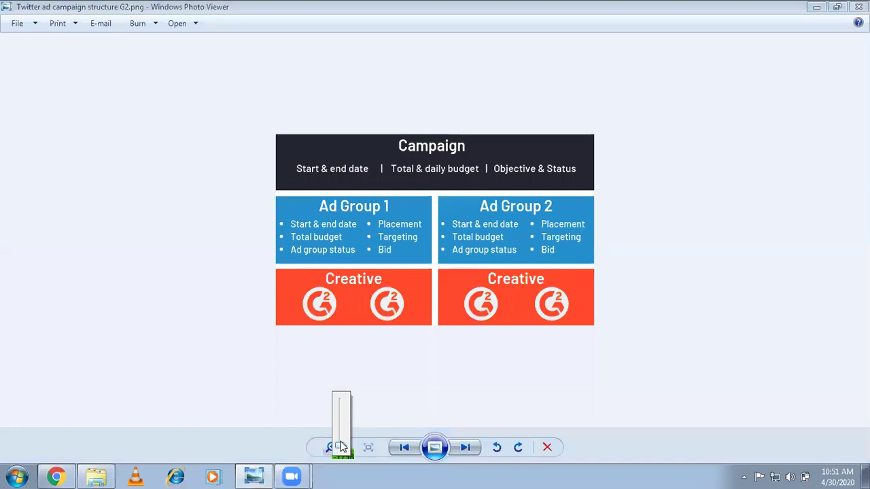
drag(340, 444, 340, 431)
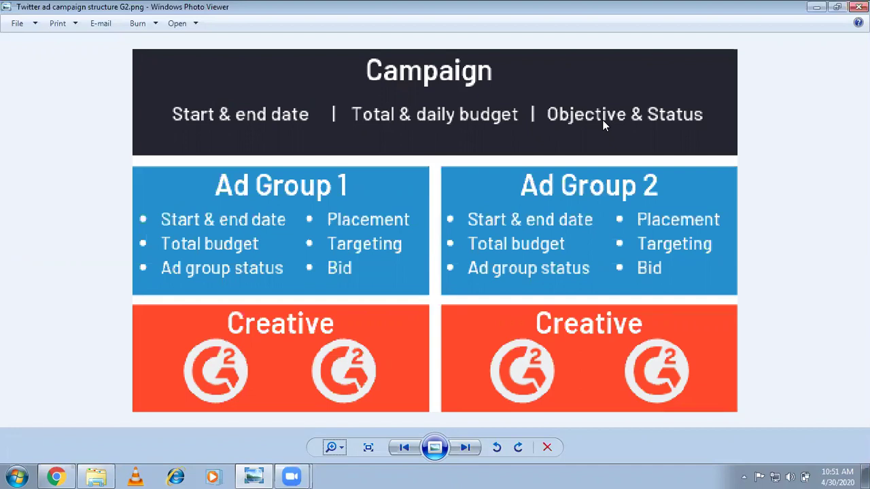
- Browse forward through the pictures to the campaign objective screenshot, twi.PNG
key(Right)
key(Right)
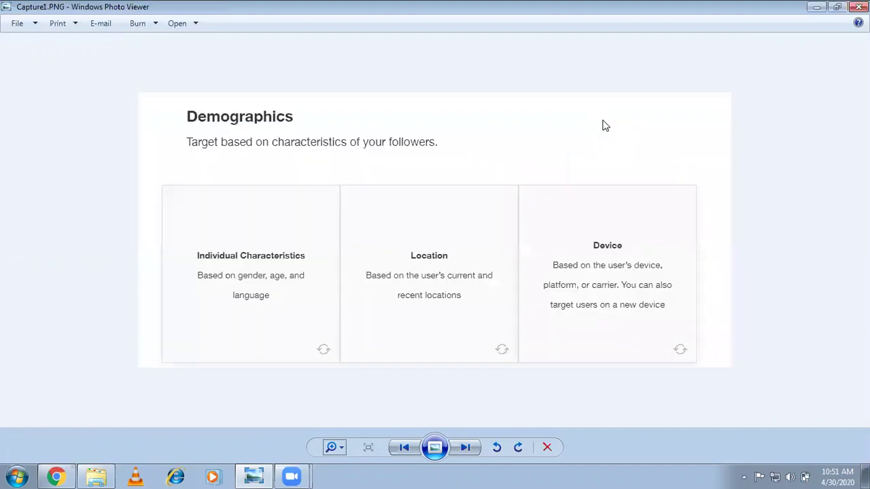
key(Right)
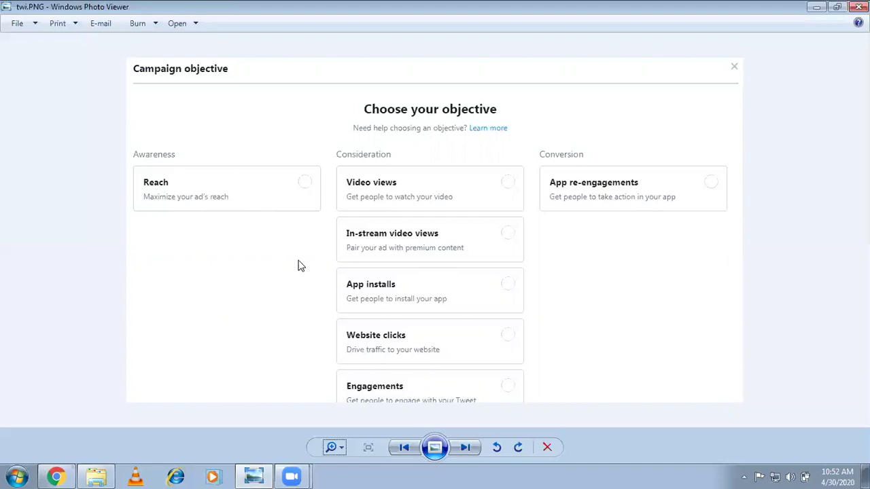
- Go back to the Twitter ad campaign structure diagram and enlarge it for reading
key(Left)
key(Left)
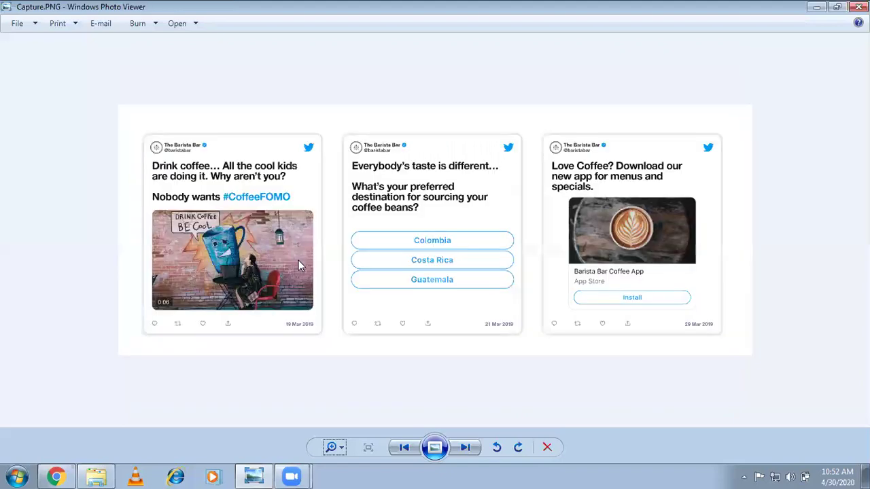
key(Left)
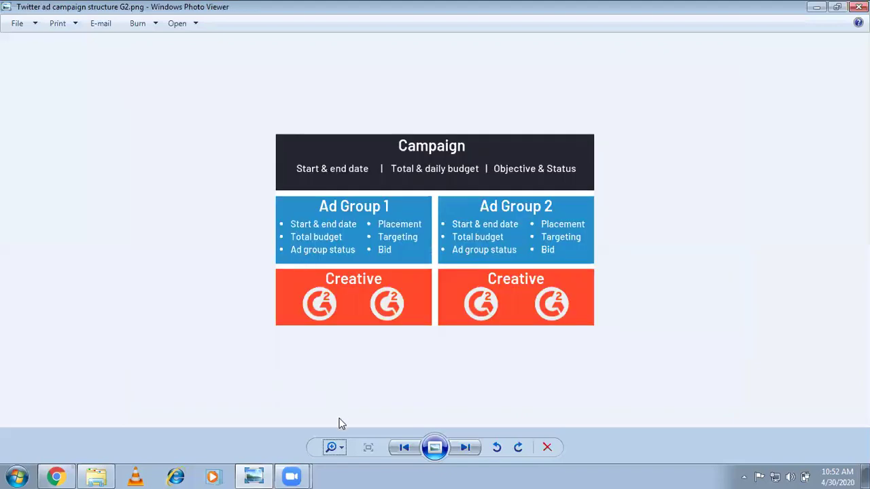
click(342, 448)
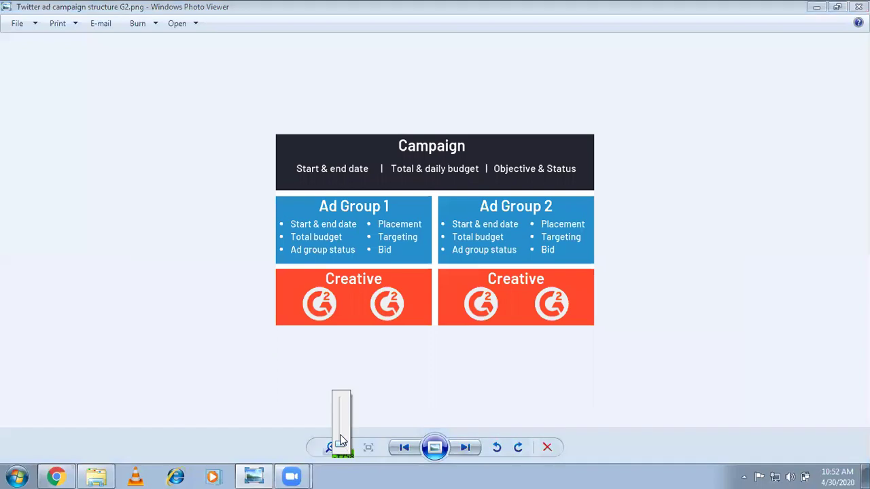
drag(341, 445, 342, 415)
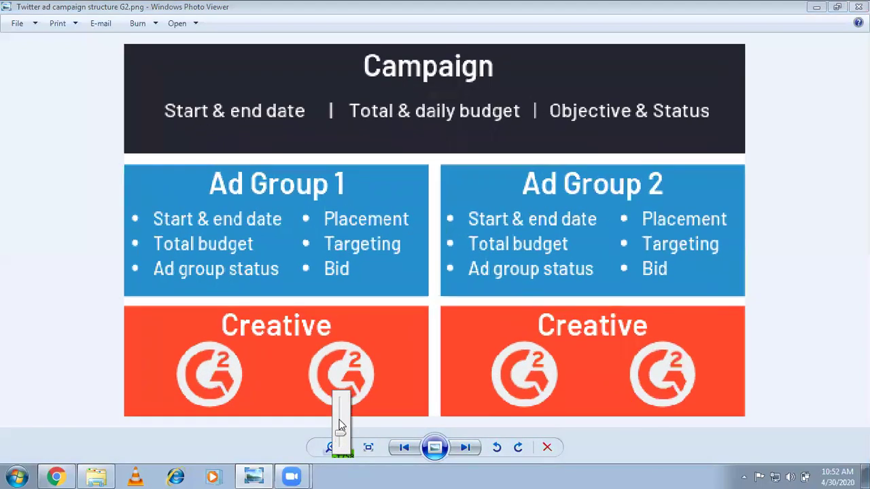
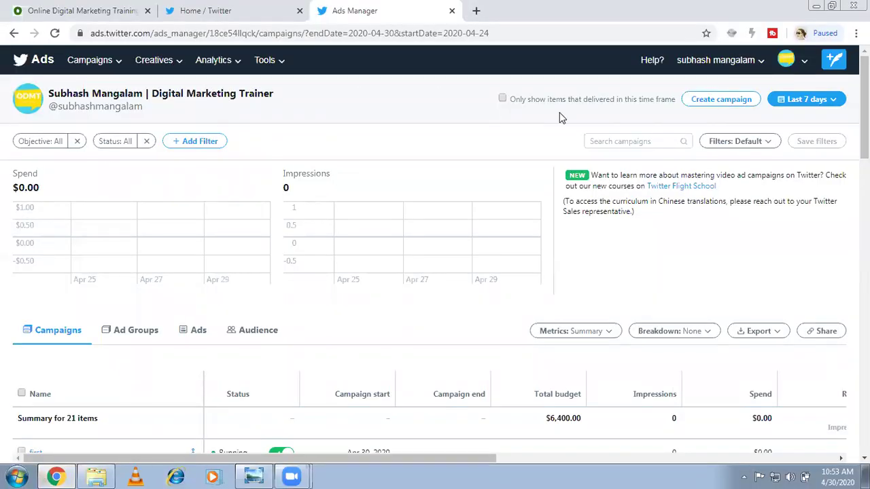
- In Twitter Ads Manager, create a campaign with the Reach objective, starting over instead of continuing the saved draft
click(716, 105)
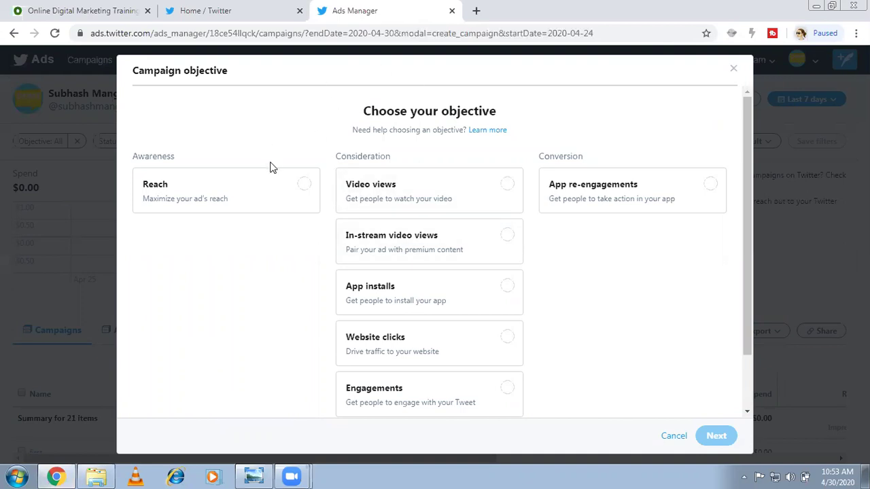
click(303, 188)
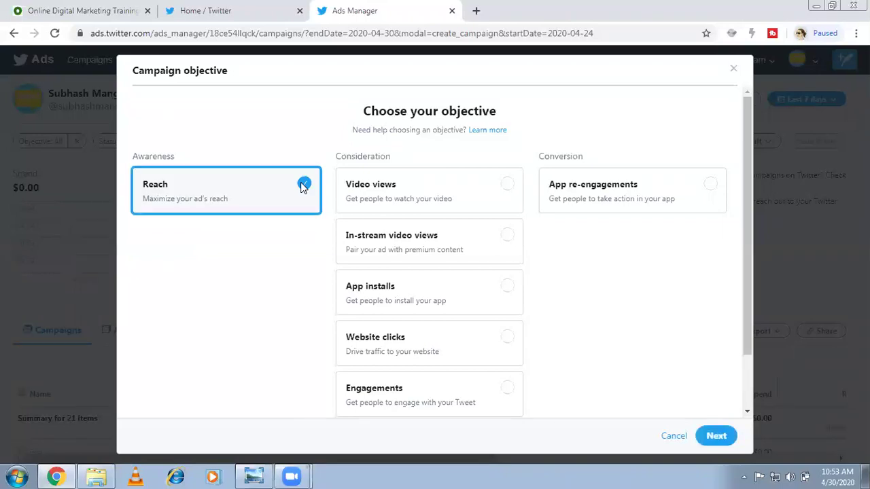
click(716, 436)
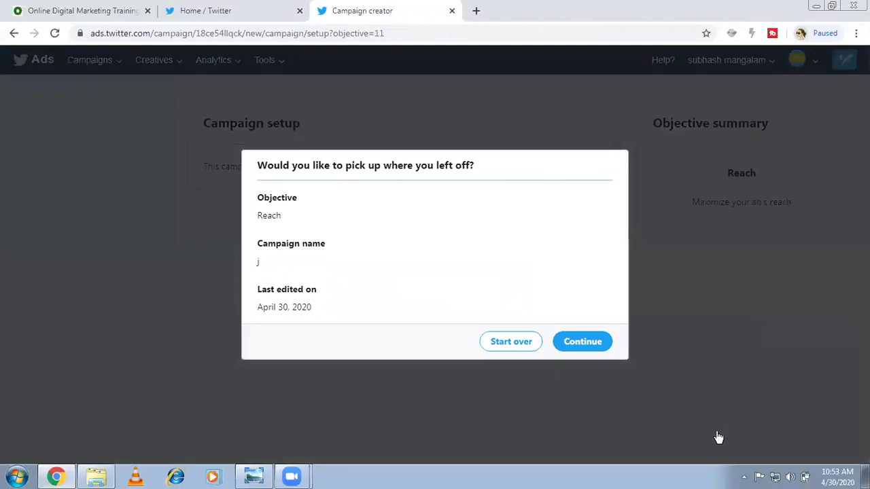
click(506, 347)
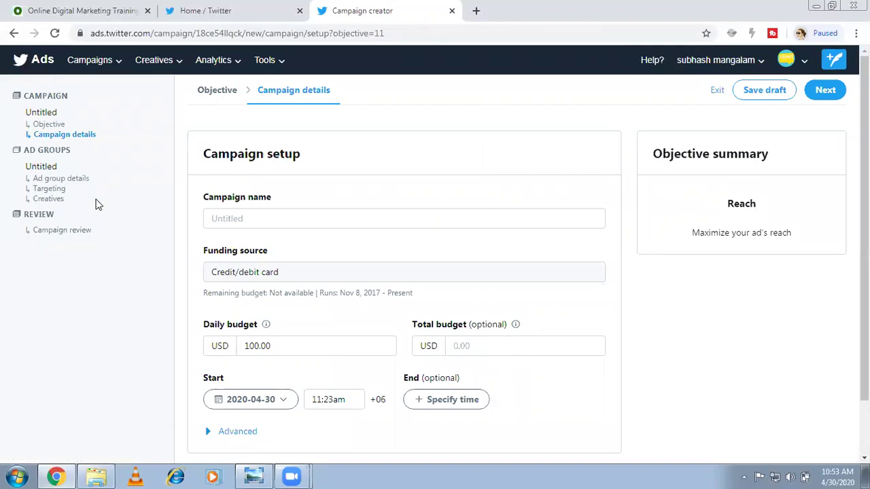
- Name the campaign ODMT Brand Awareness
click(260, 221)
text(ODMT Brand)
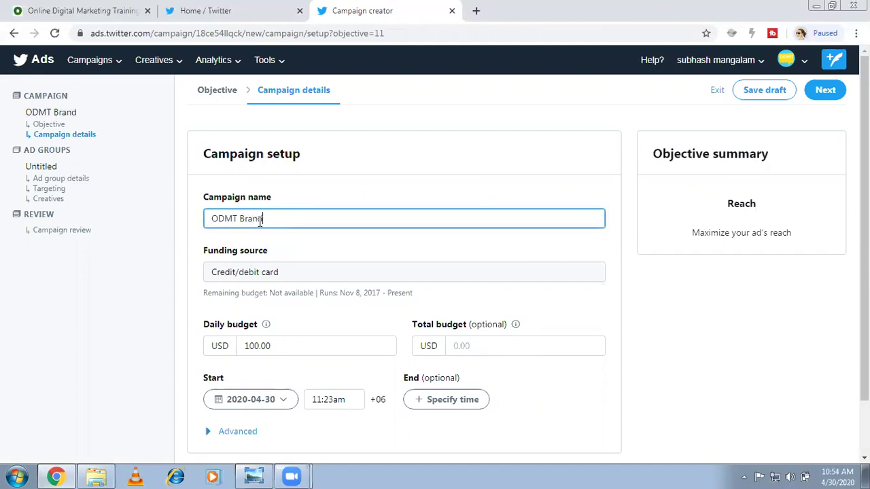
text( Awareness)
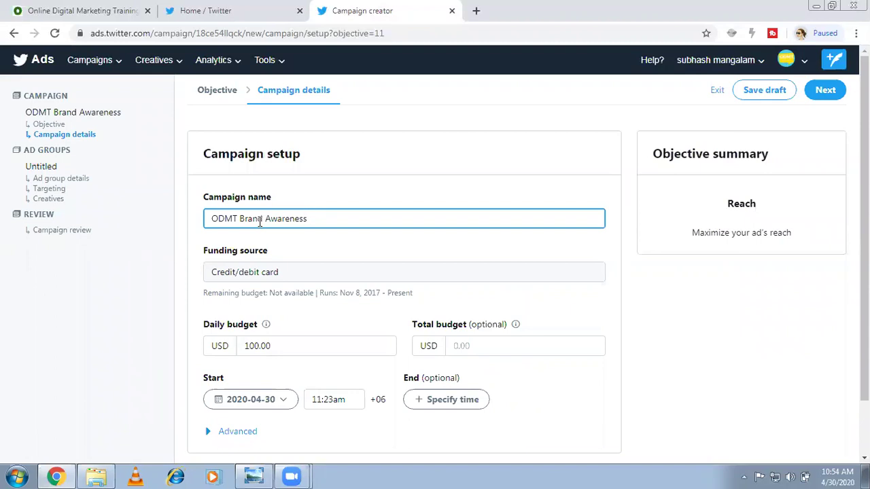
click(631, 117)
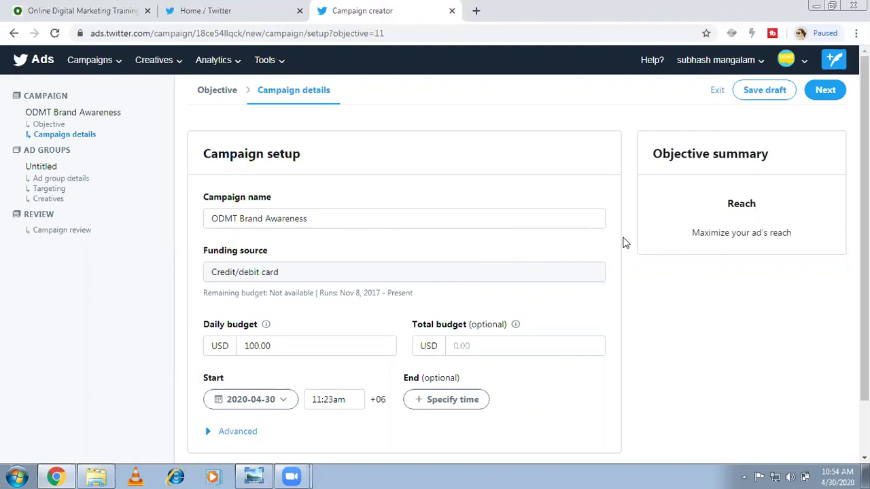
- Set the campaign's daily budget to 10.00 USD and its total budget to 100.00 USD
scroll(623, 242, down, 1)
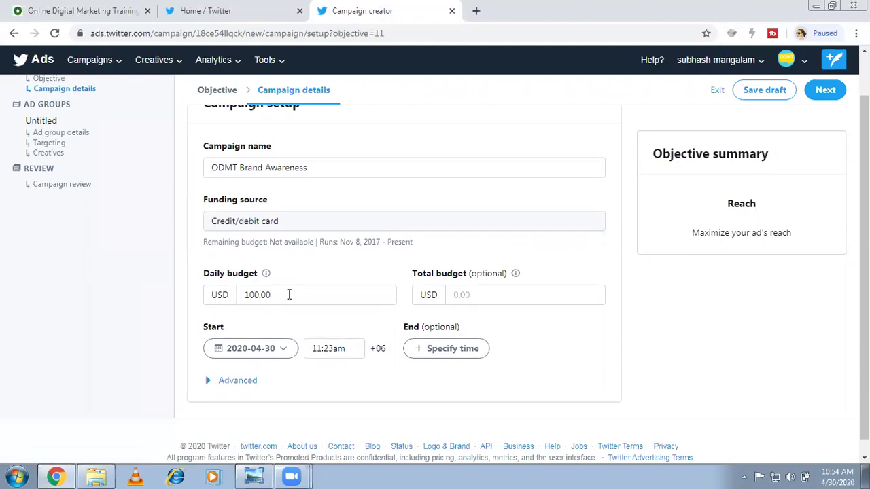
click(289, 294)
text(10.00)
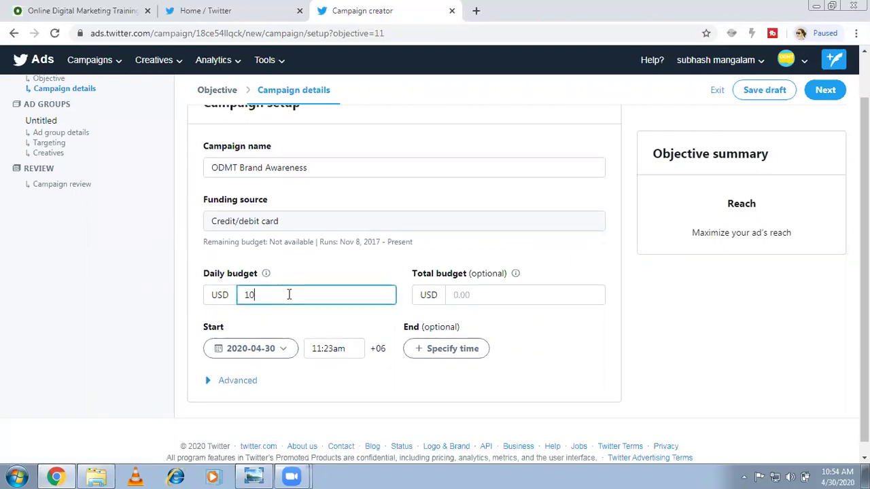
click(499, 296)
text(100)
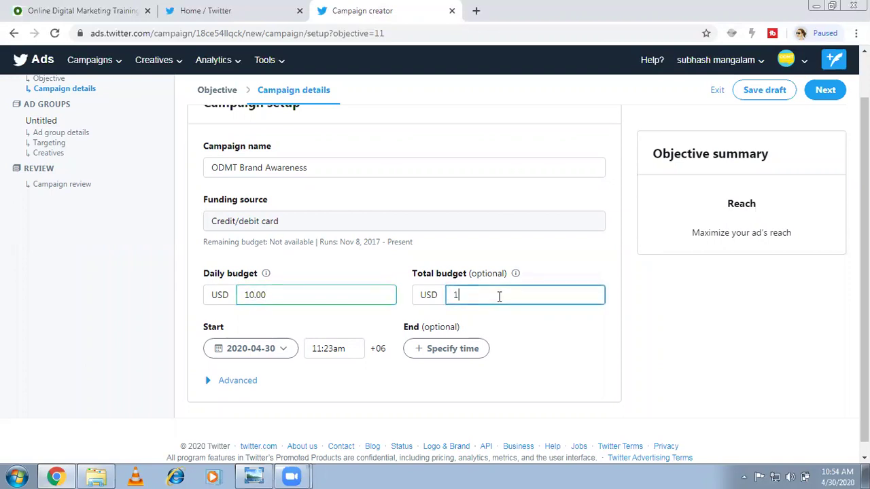
text(.00)
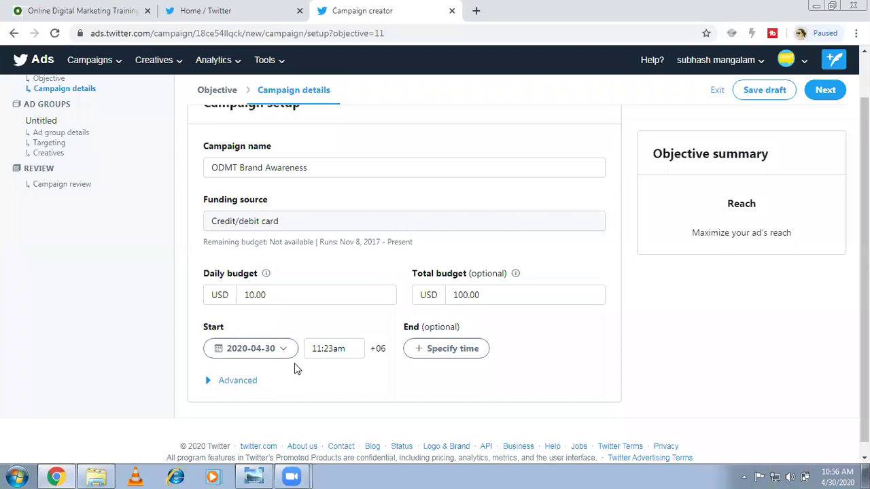
- Read the explanations of the advanced pacing options, switching to Accelerated and back to Standard (recommended)
click(236, 382)
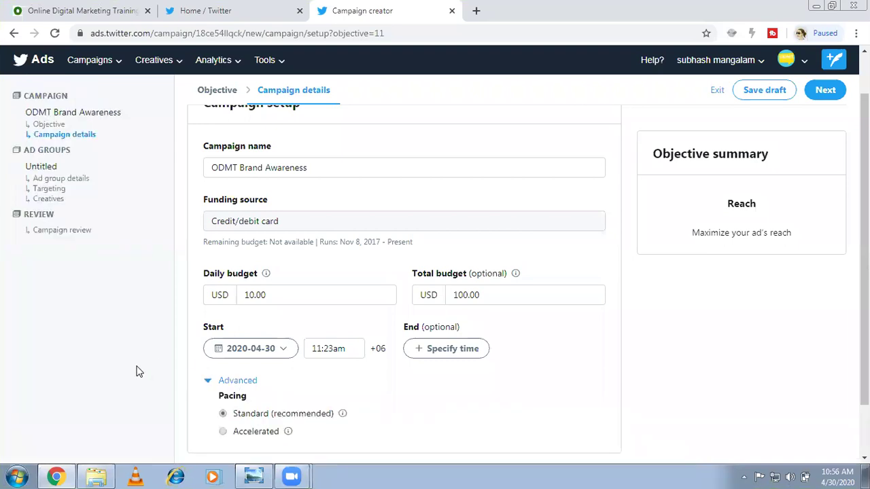
scroll(136, 372, down, 2)
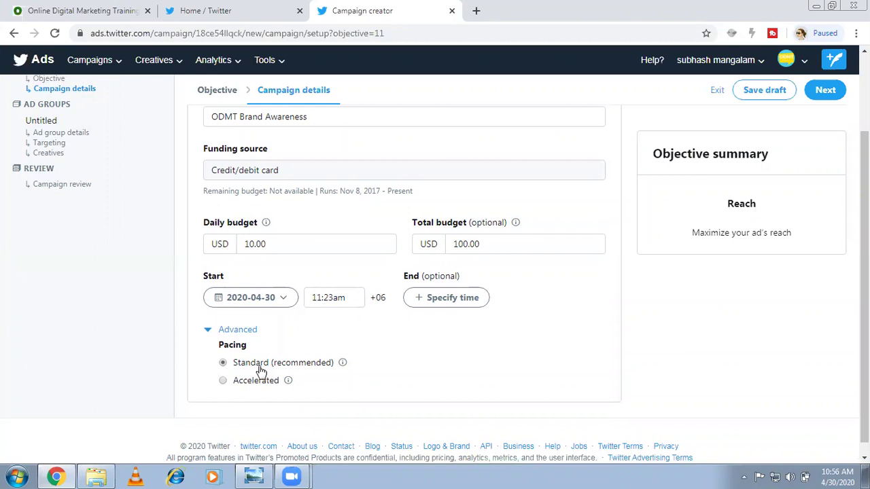
mouse_move(342, 365)
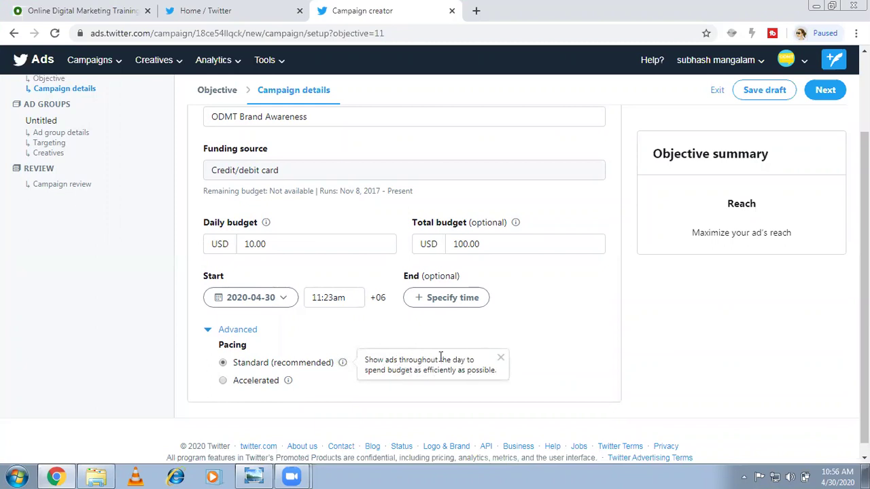
click(224, 381)
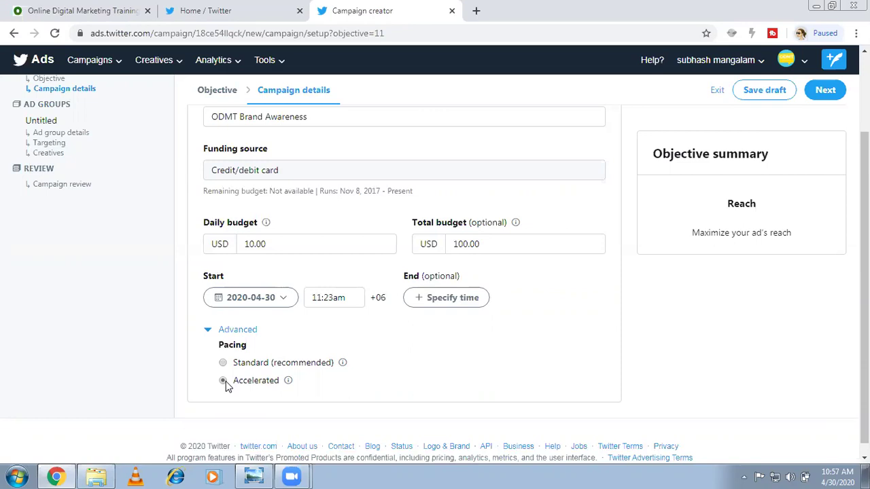
mouse_move(289, 384)
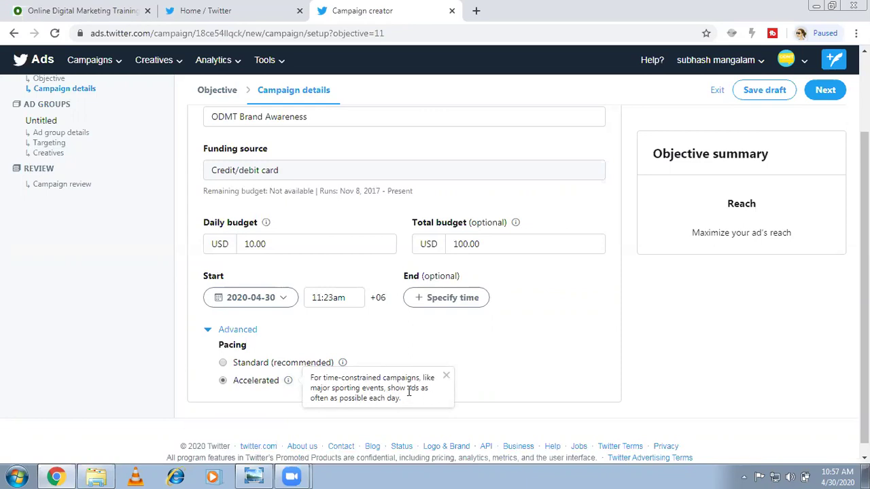
click(222, 363)
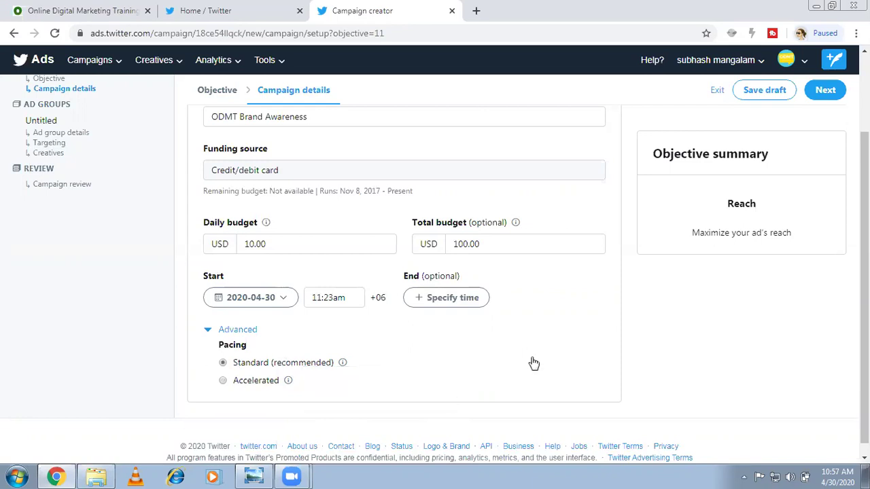
- Continue from the campaign details to the ad group setup and name the ad group First
scroll(864, 271, up, 1)
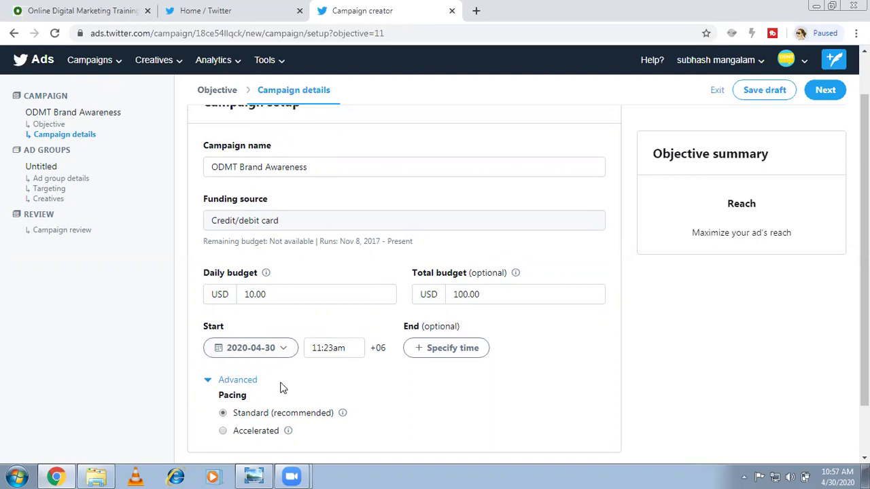
click(824, 90)
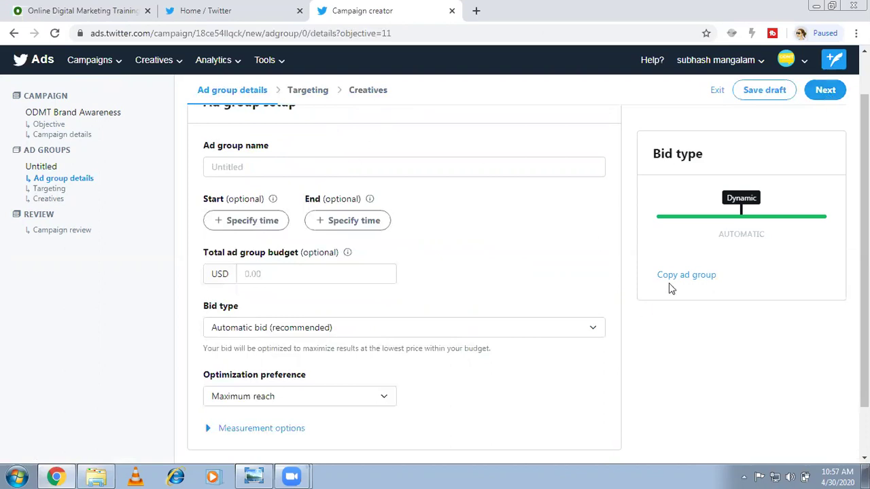
click(311, 164)
text(First)
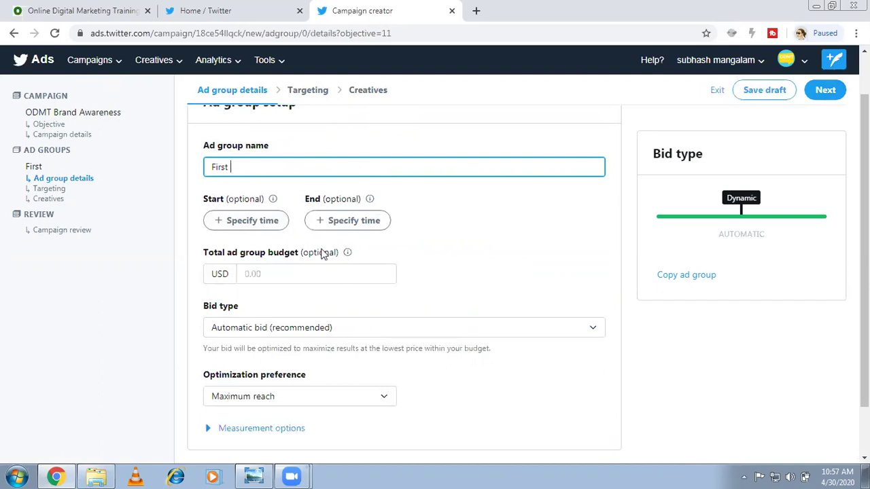
click(522, 269)
- Try the Target cost bid type with the optimization preference set to Reach with engagement
click(590, 328)
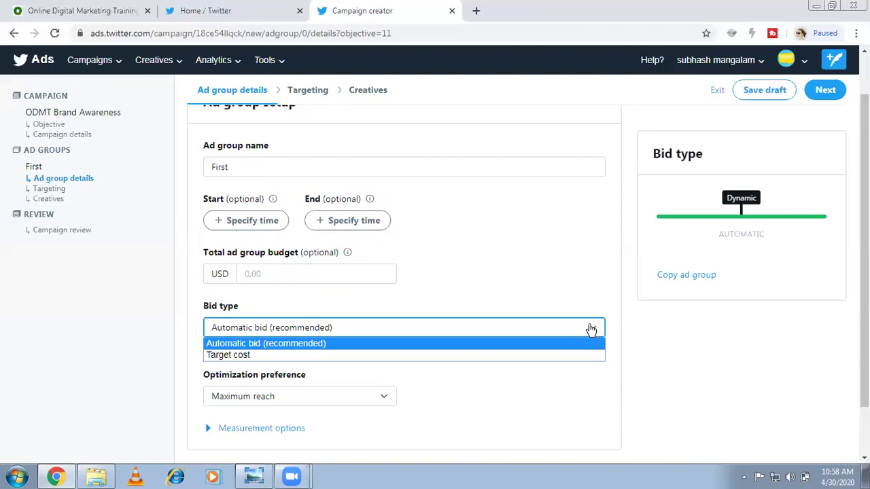
click(304, 356)
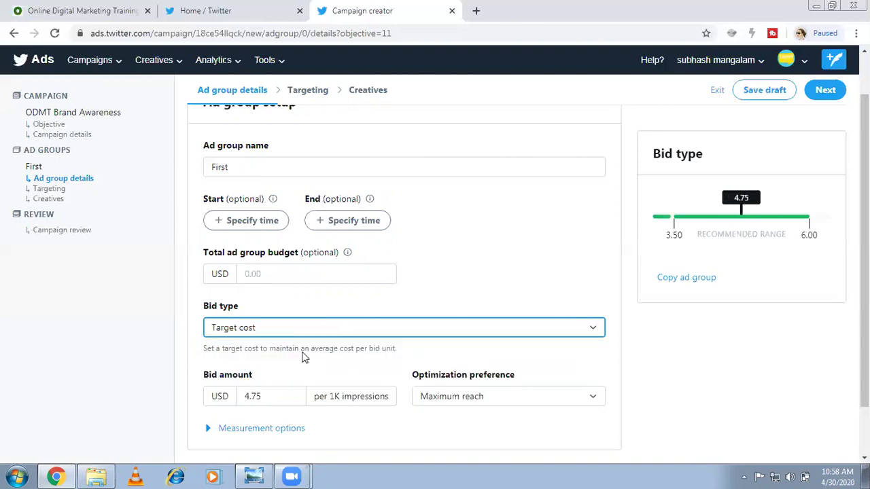
click(640, 371)
scroll(642, 371, down, 2)
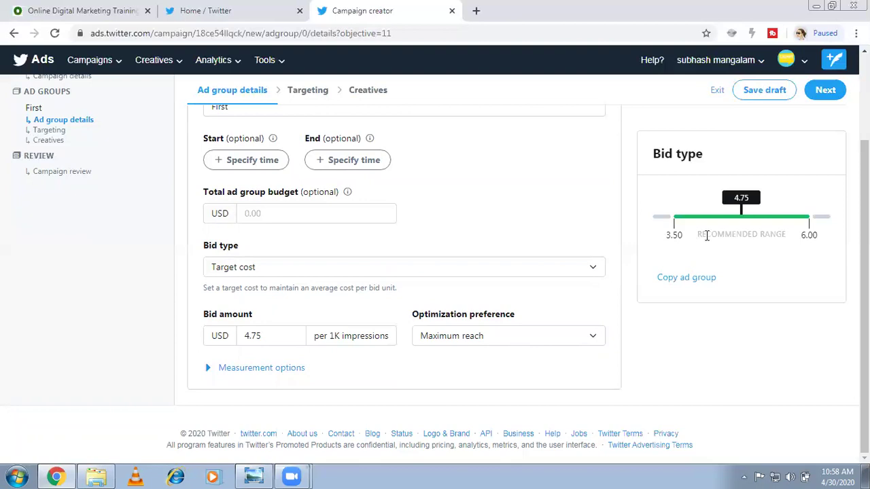
click(590, 338)
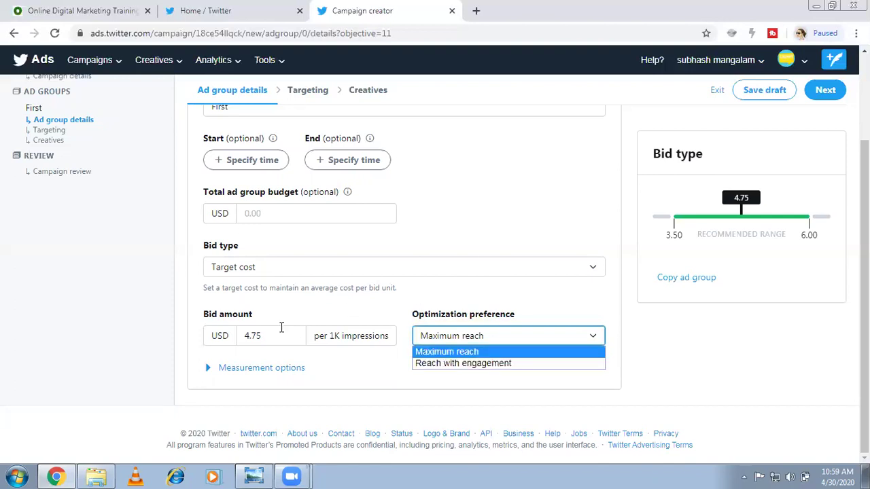
click(503, 364)
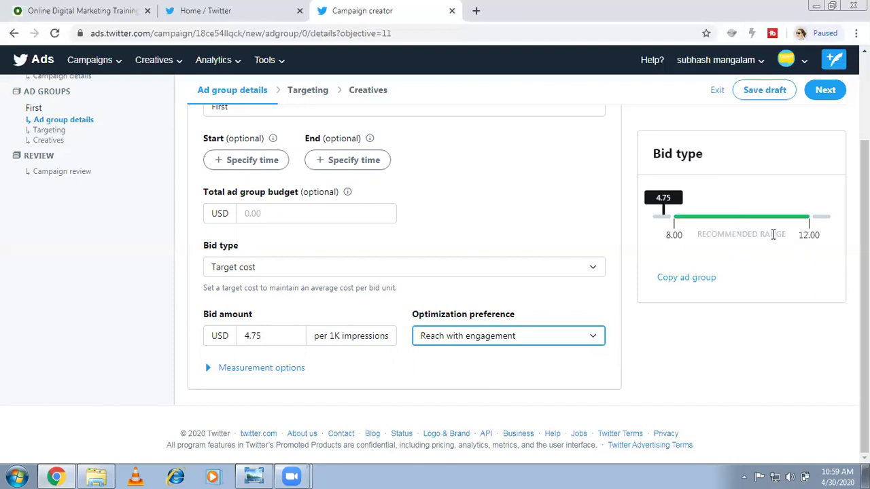
- Set the bid amount to 10.00 USD per 1K impressions
click(263, 335)
key(BackSpace)
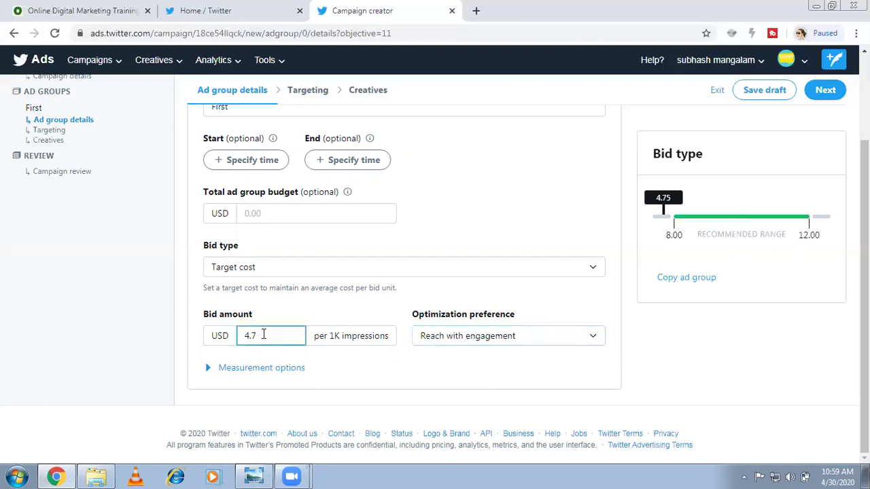
key(BackSpace)
key(BackSpace)
key(BackSpace)
text(10)
click(352, 361)
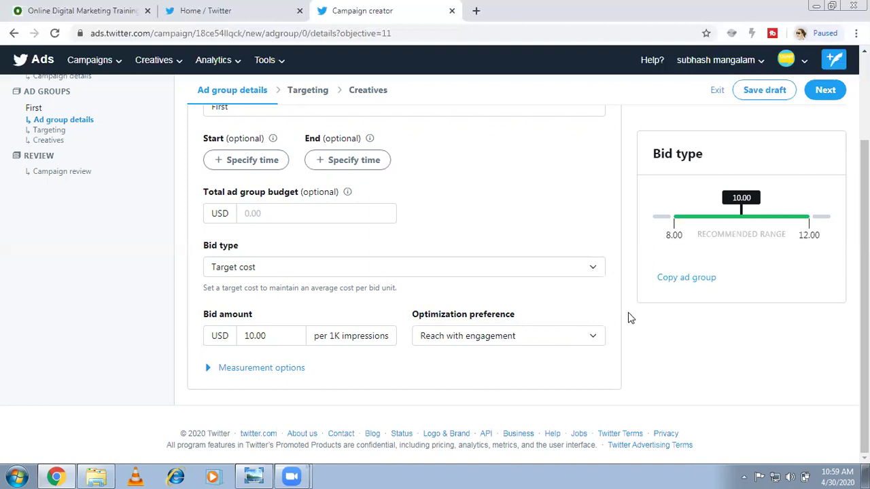
- Set the bid type back to Automatic bid (recommended) and the optimization preference to Maximum reach
scroll(467, 126, up, 1)
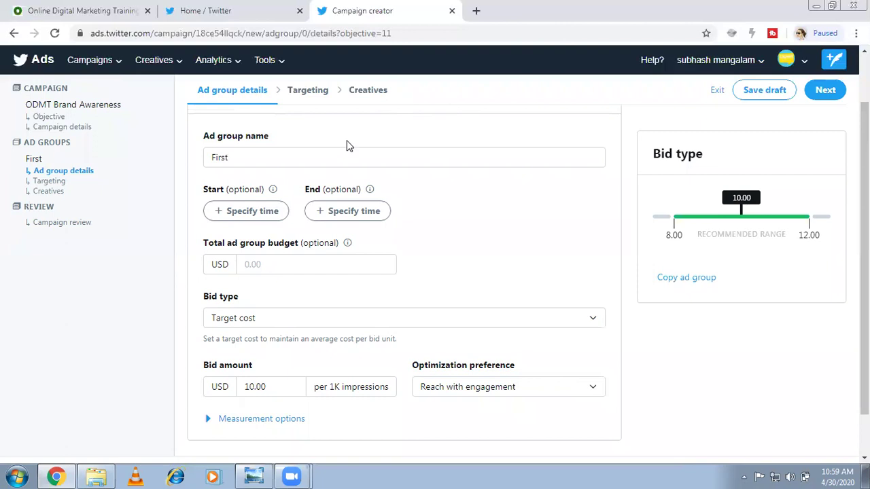
click(594, 322)
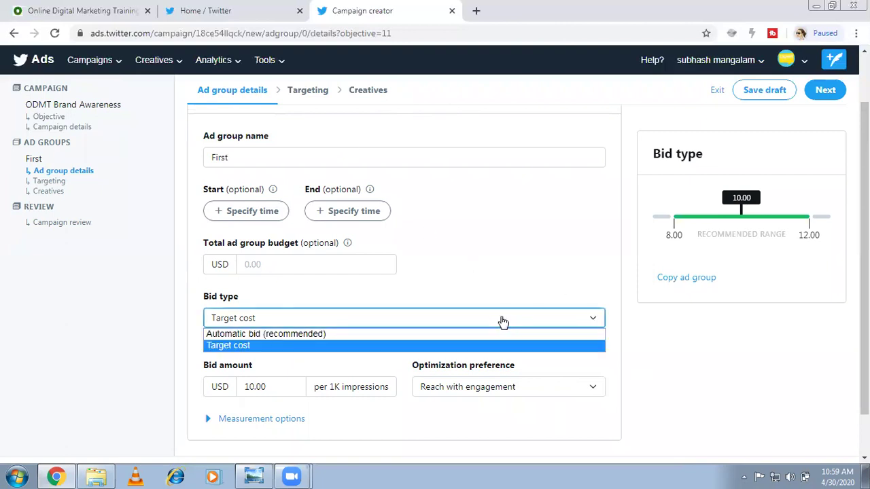
click(335, 335)
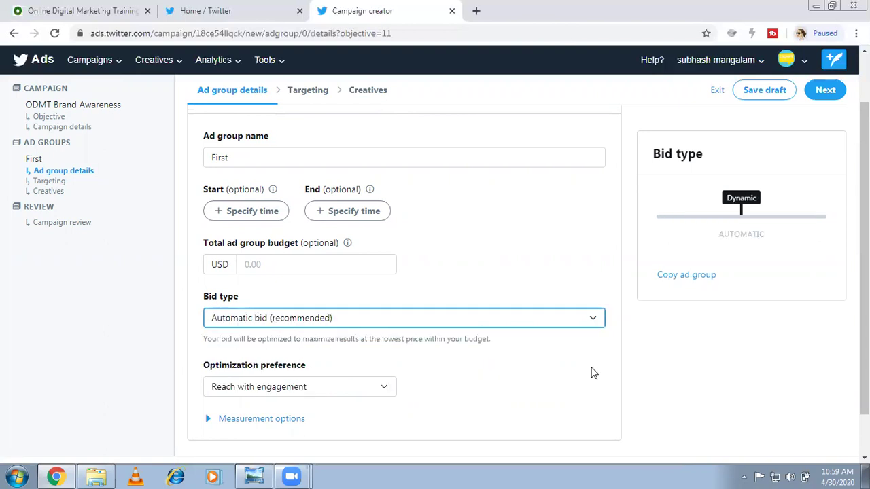
scroll(646, 389, down, 1)
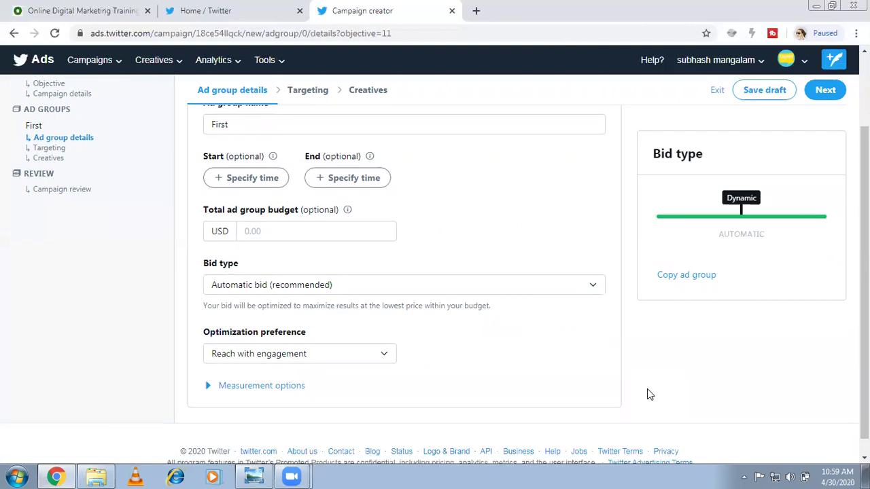
click(383, 340)
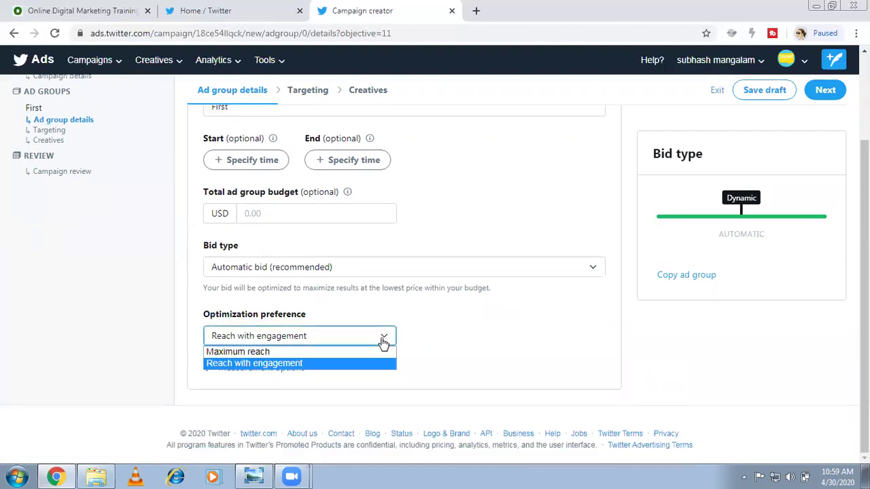
click(313, 347)
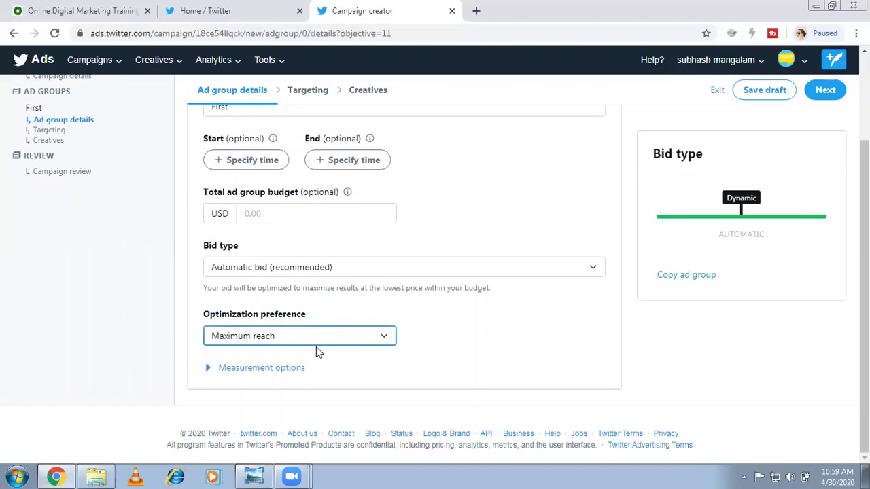
- Expand the ad group's measurement options and continue to the targeting settings
click(237, 370)
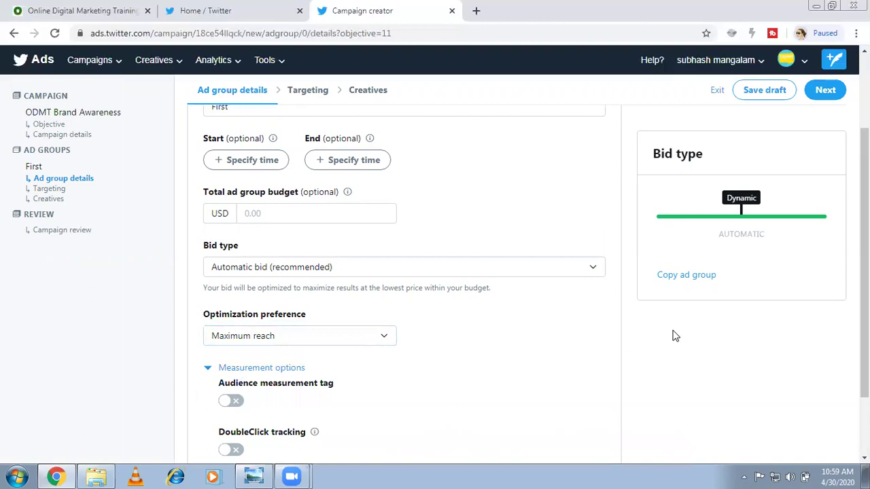
scroll(673, 335, down, 2)
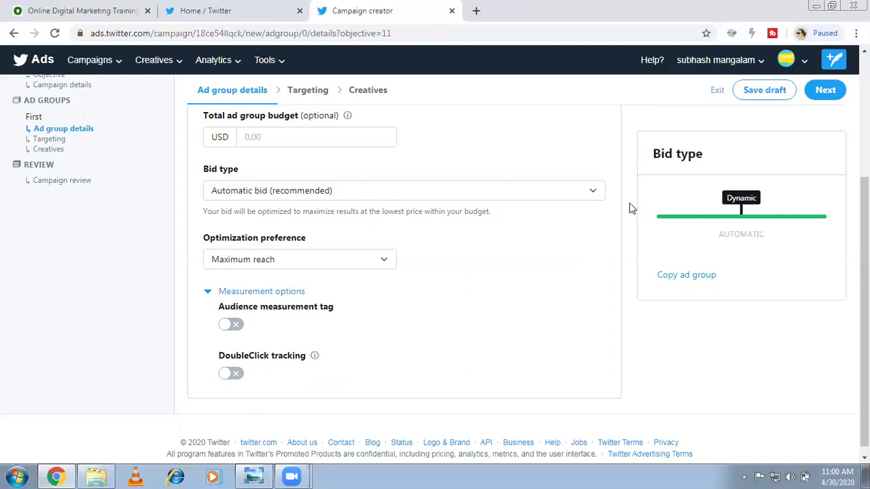
click(822, 92)
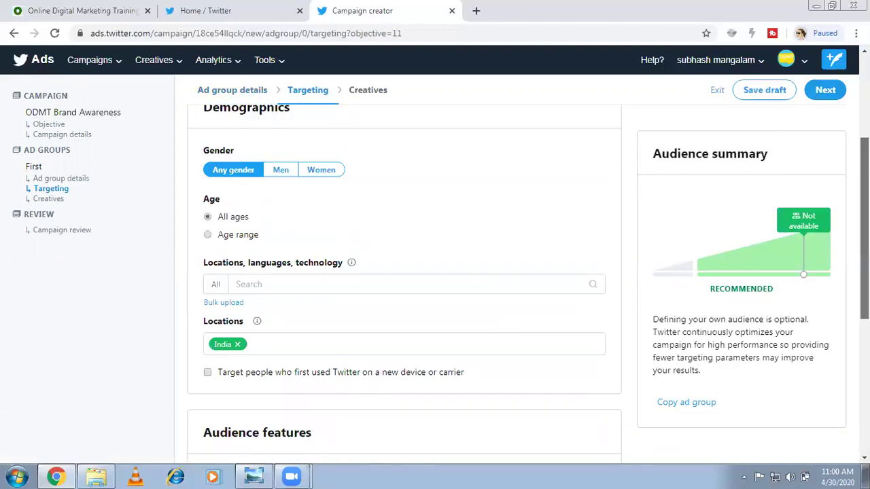
- Look over the tailored and flexible audience types offered for the ad group without choosing any
drag(863, 204, 864, 159)
scroll(459, 295, up, 2)
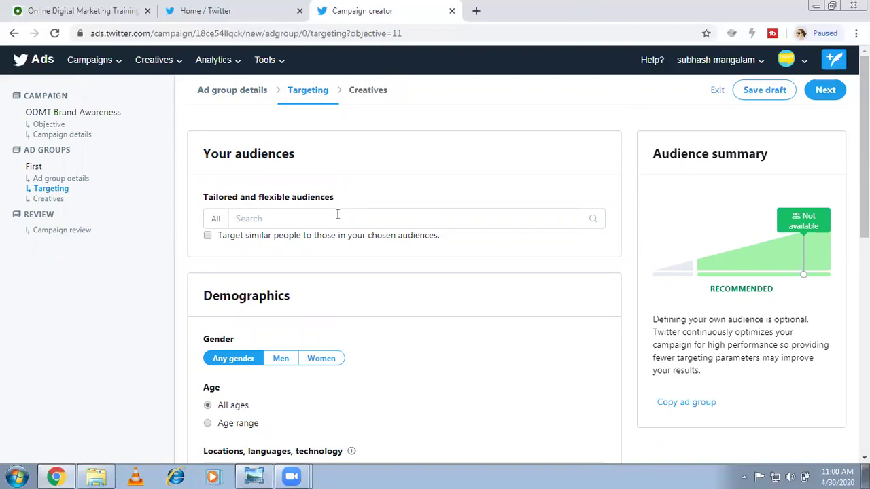
click(300, 215)
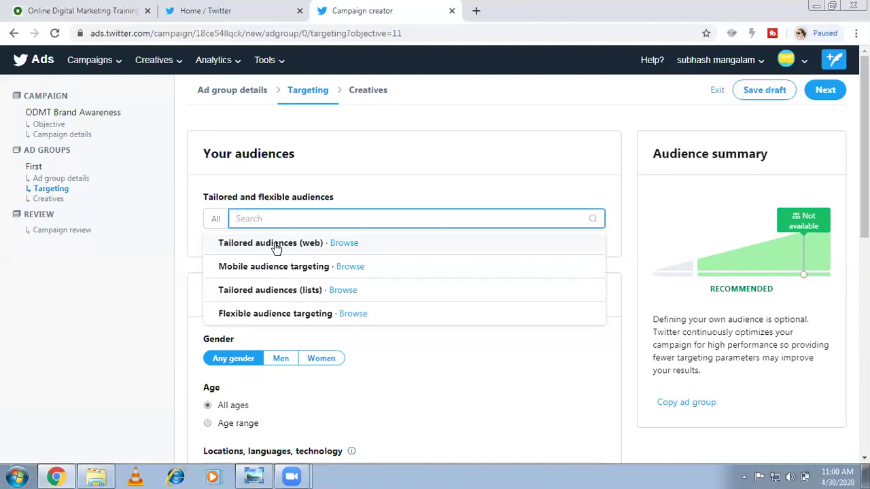
click(175, 261)
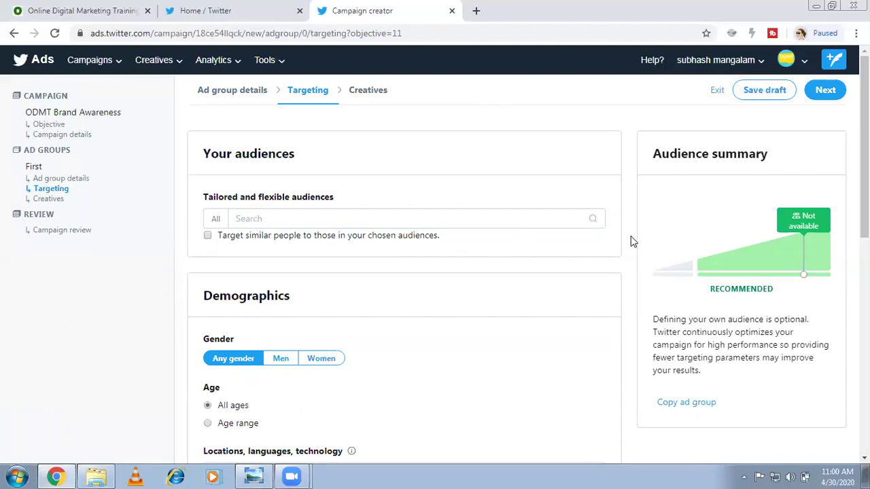
- Limit the demographic targeting to the age range 18 to 49
scroll(630, 238, down, 1)
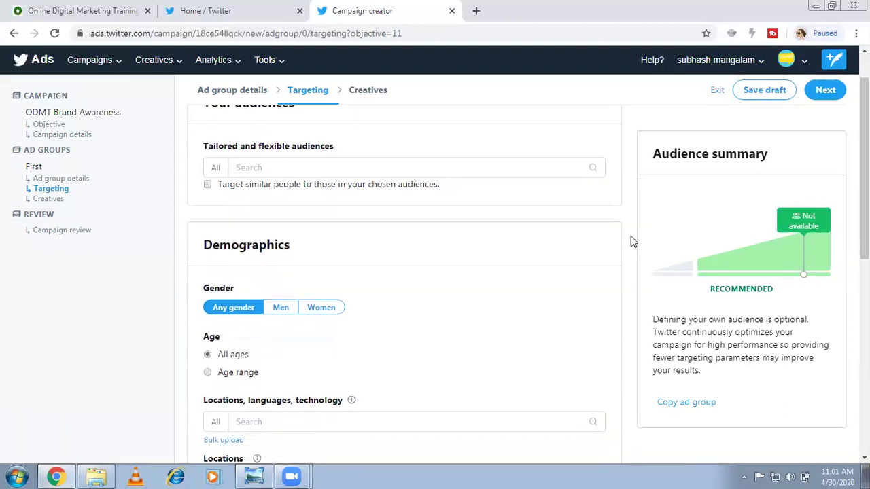
scroll(631, 238, down, 2)
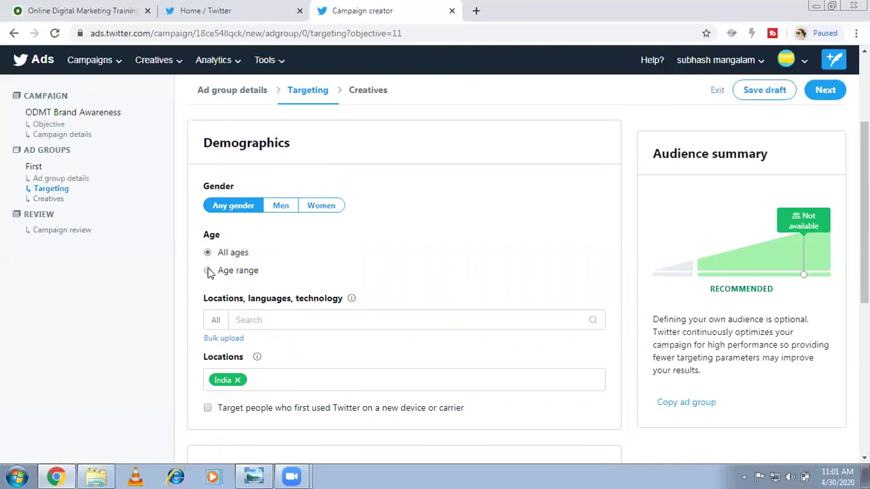
click(208, 270)
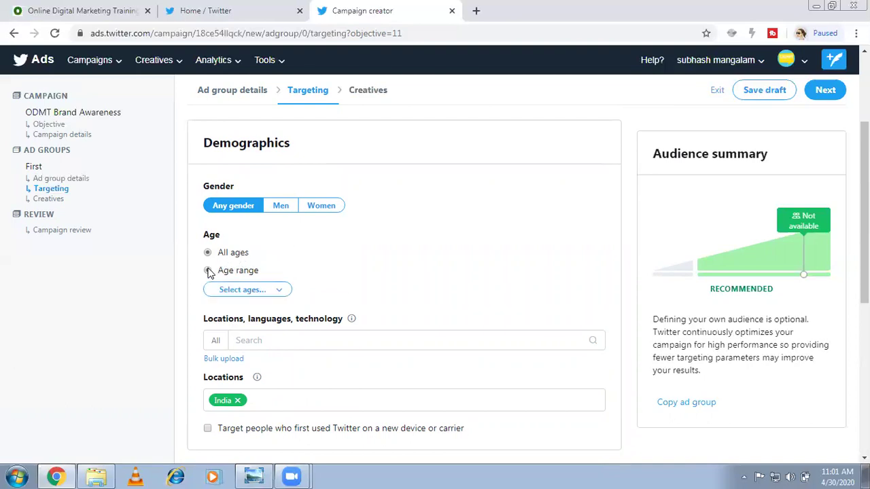
click(278, 292)
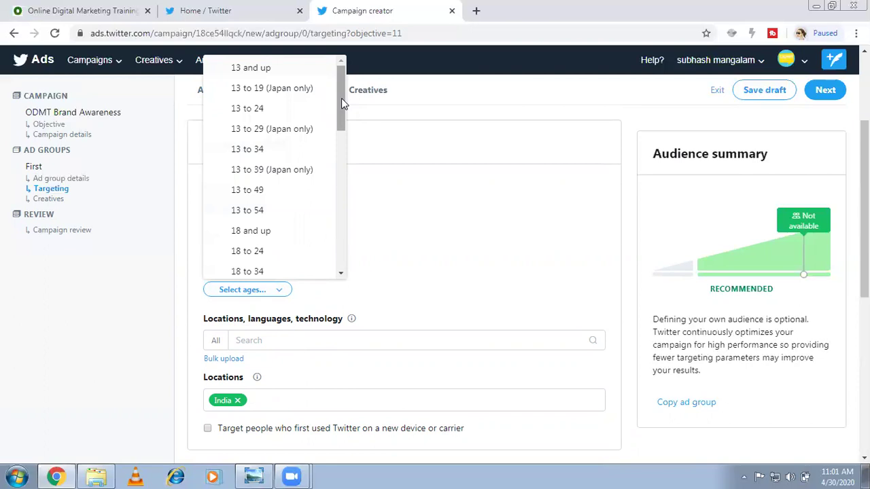
drag(342, 100, 338, 124)
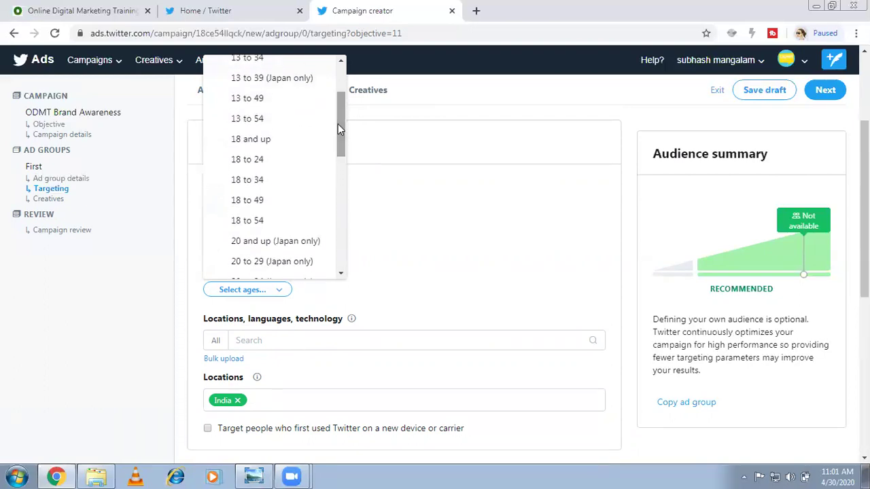
click(246, 200)
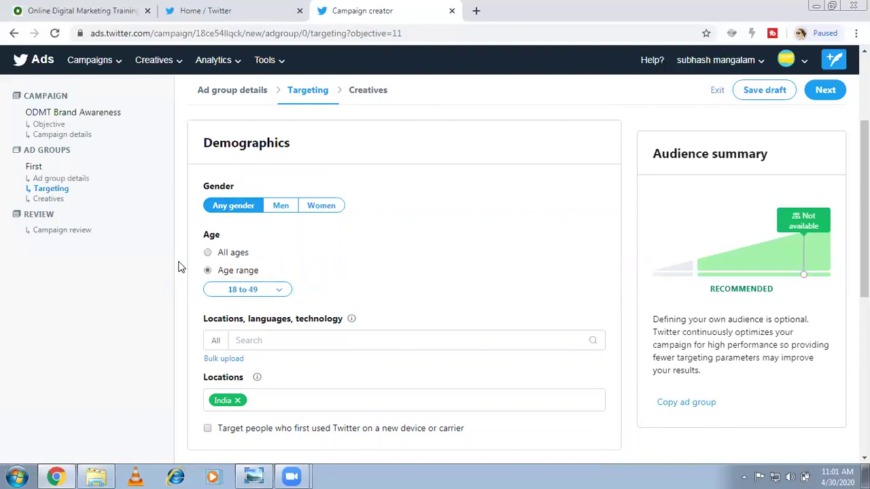
- Replace India with the country United States as the targeted location
scroll(180, 267, down, 1)
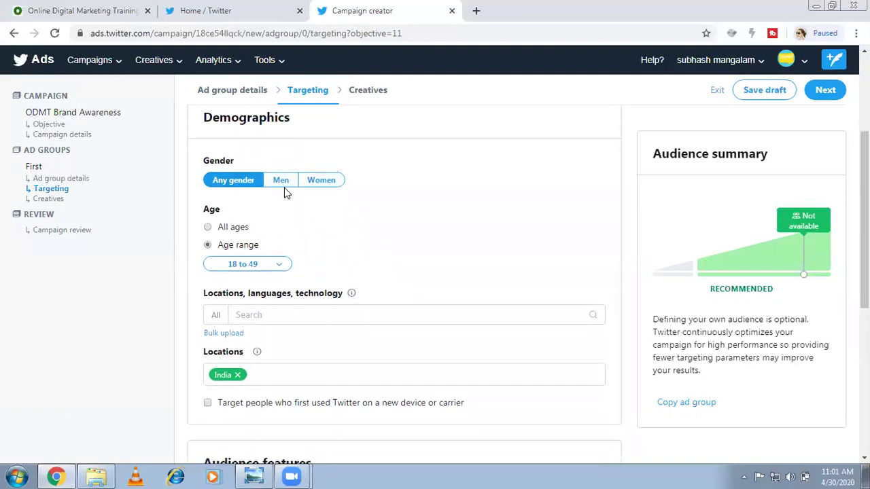
scroll(175, 258, down, 5)
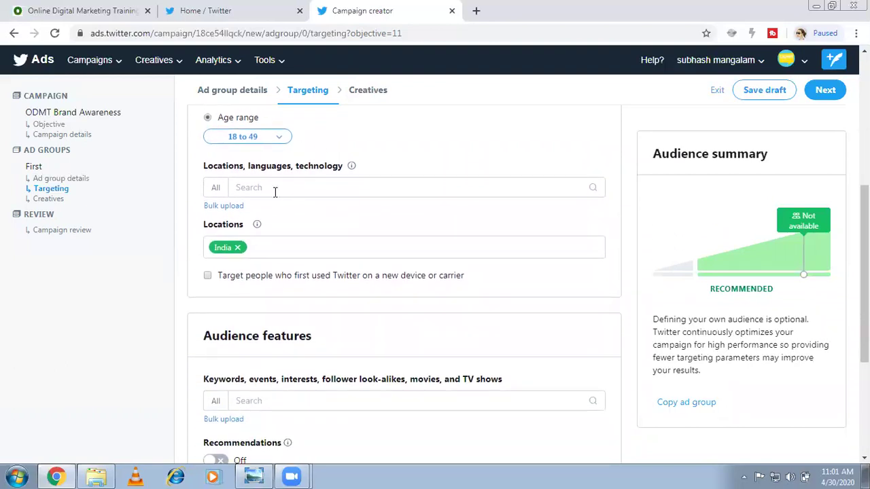
click(238, 247)
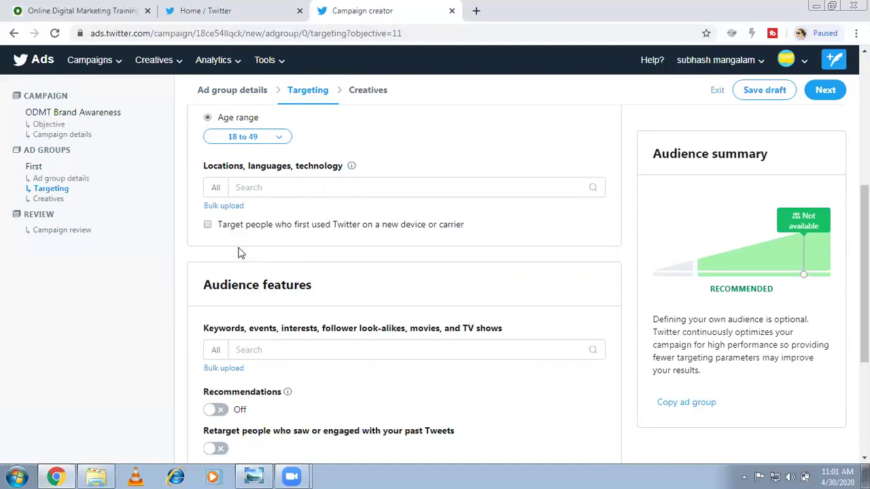
click(265, 189)
text(united sta)
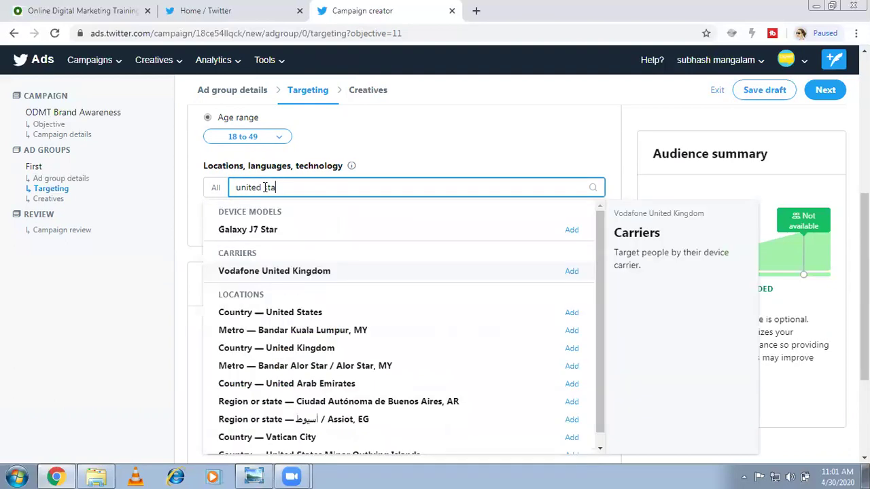
click(570, 314)
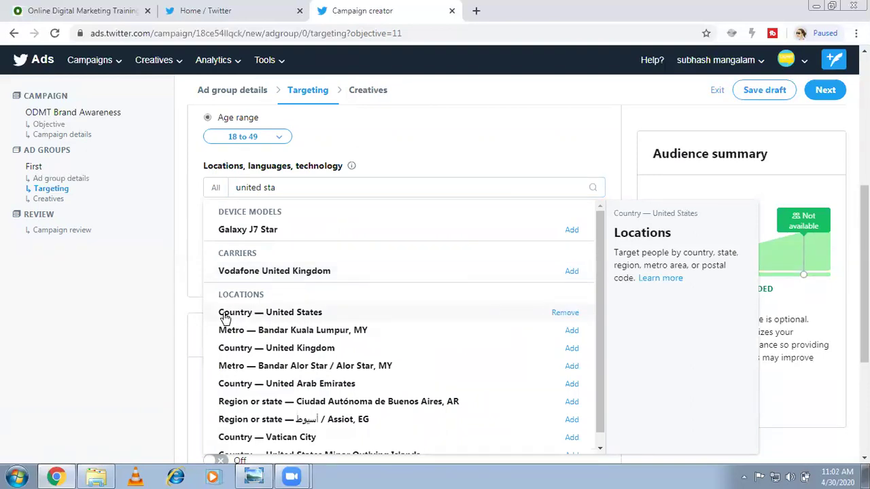
click(180, 287)
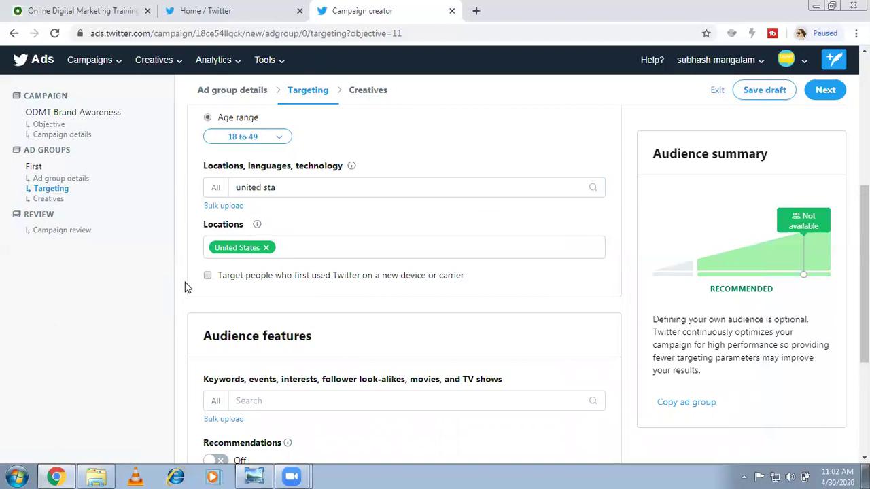
- Clear the location search text and view the OS version options available for targeting
click(251, 183)
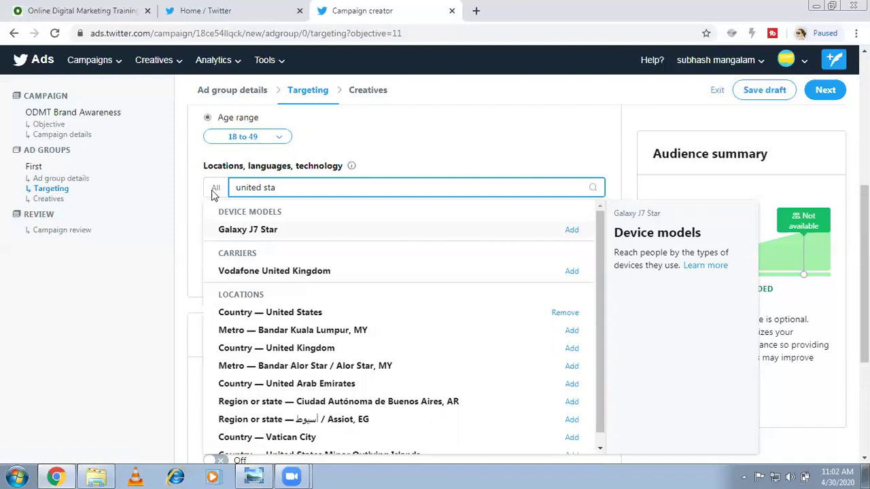
key(BackSpace)
key(BackSpace)
key(BackSpace)
key(BackSpace)
key(BackSpace)
key(BackSpace)
key(BackSpace)
key(BackSpace)
key(BackSpace)
key(BackSpace)
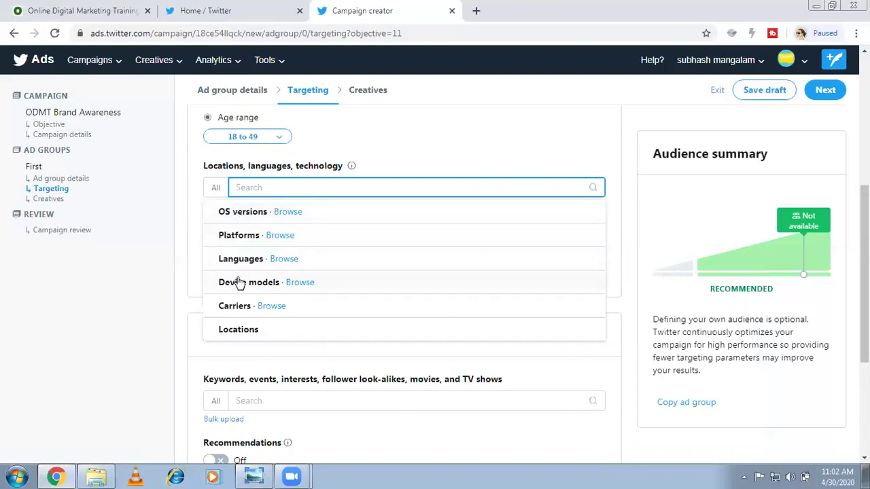
click(260, 216)
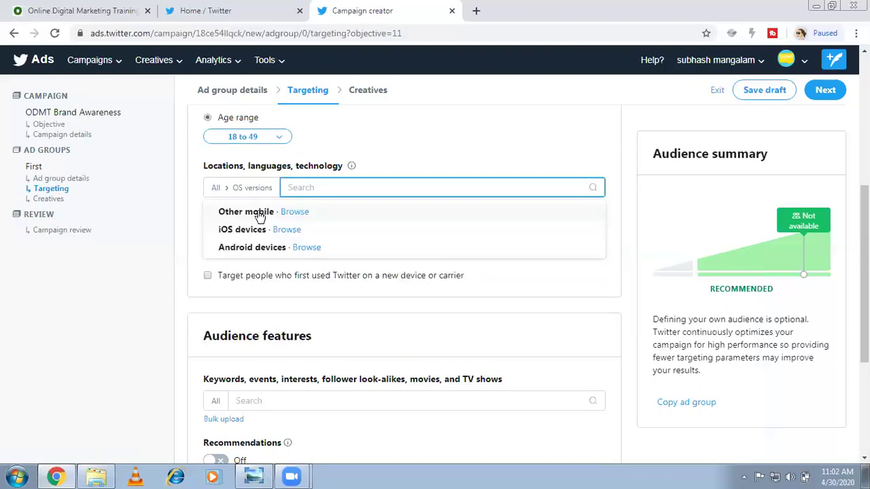
- Add iOS devices as a targeted platform and remove that platform again
click(214, 188)
click(224, 234)
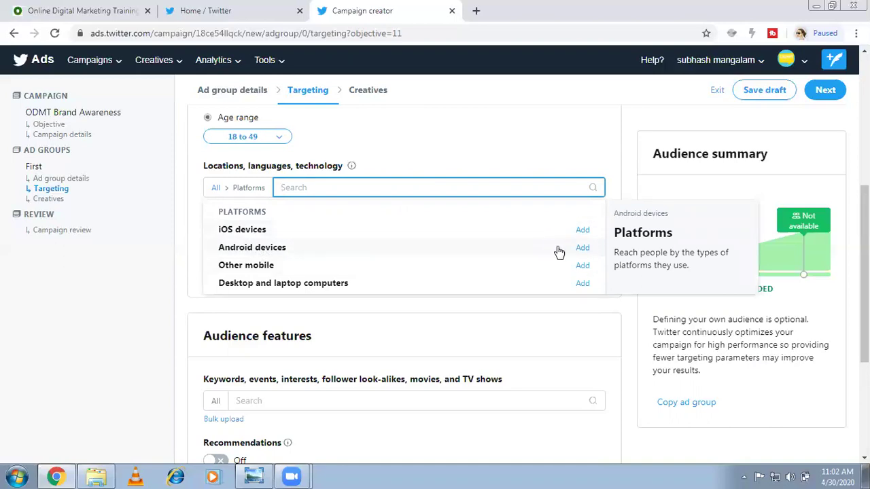
click(581, 231)
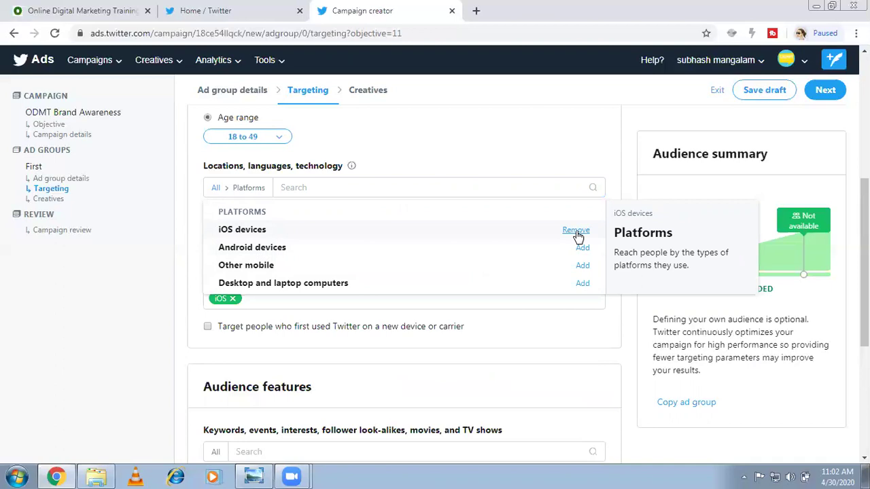
click(190, 260)
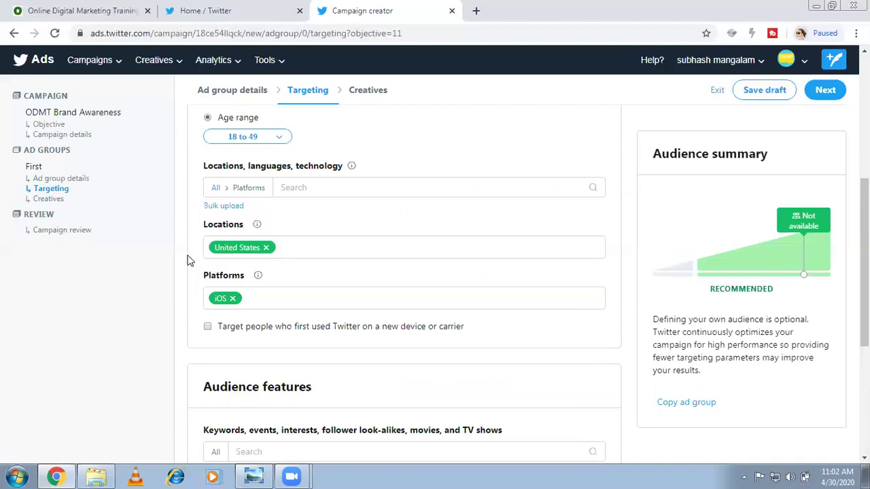
click(235, 299)
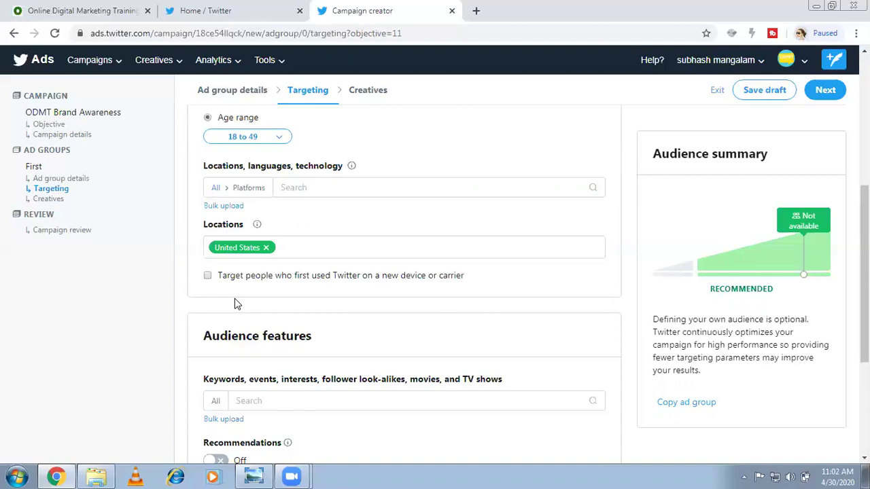
- Look over the device models and other technology categories offered for targeting without choosing any
click(216, 189)
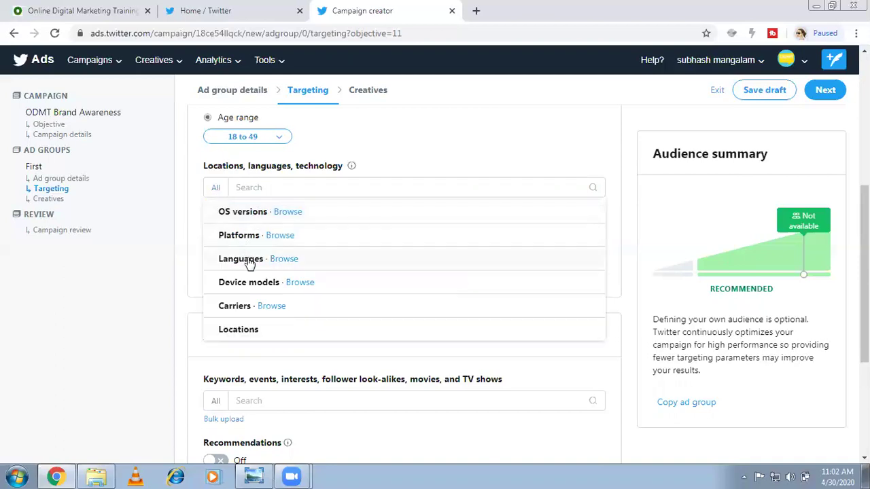
click(256, 283)
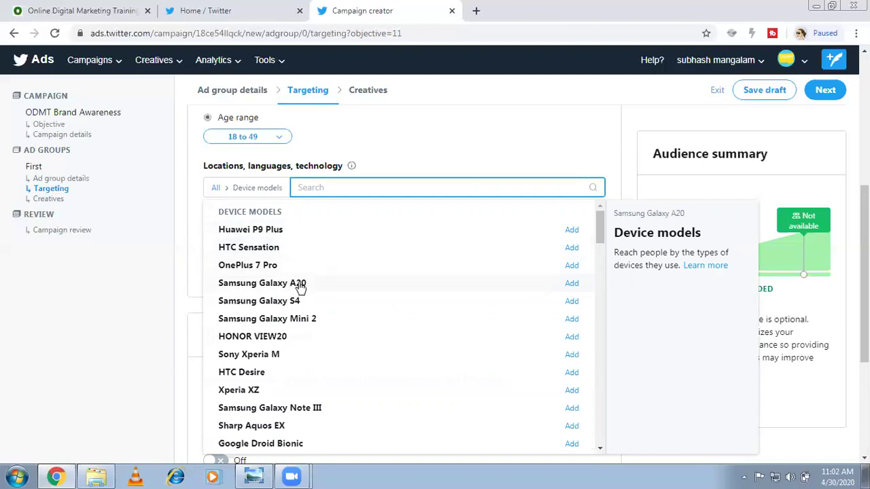
click(214, 189)
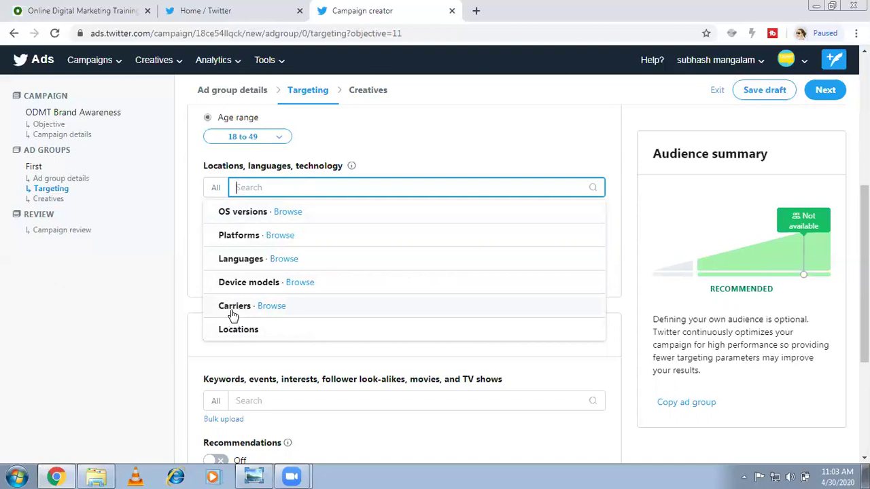
click(180, 270)
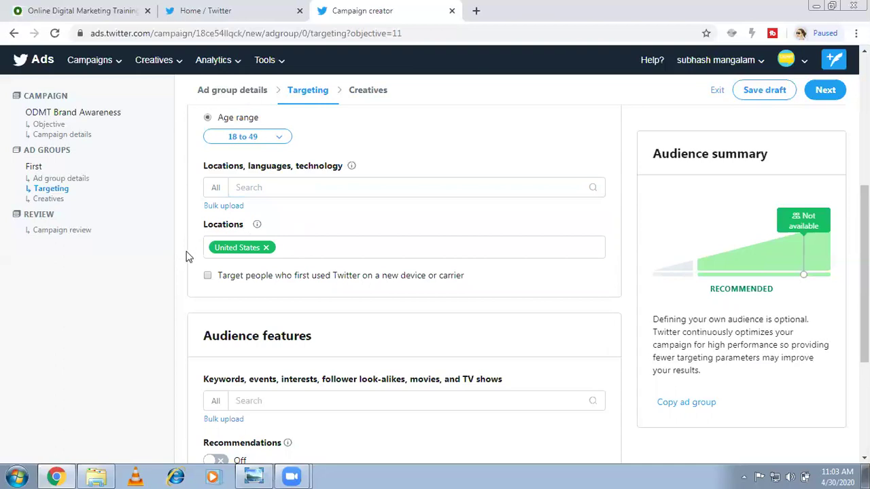
- Add the sports event UEFA Champions League 2019-2020 to the audience features and remove it again
scroll(181, 261, down, 3)
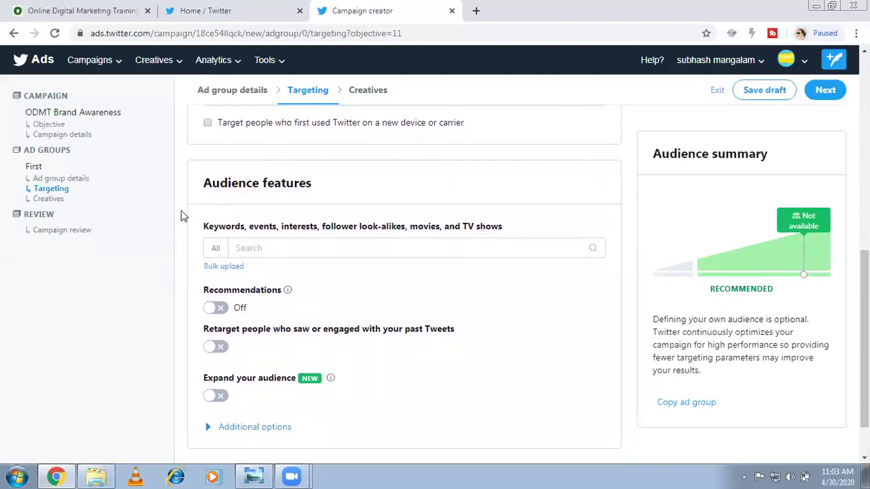
scroll(181, 216, down, 1)
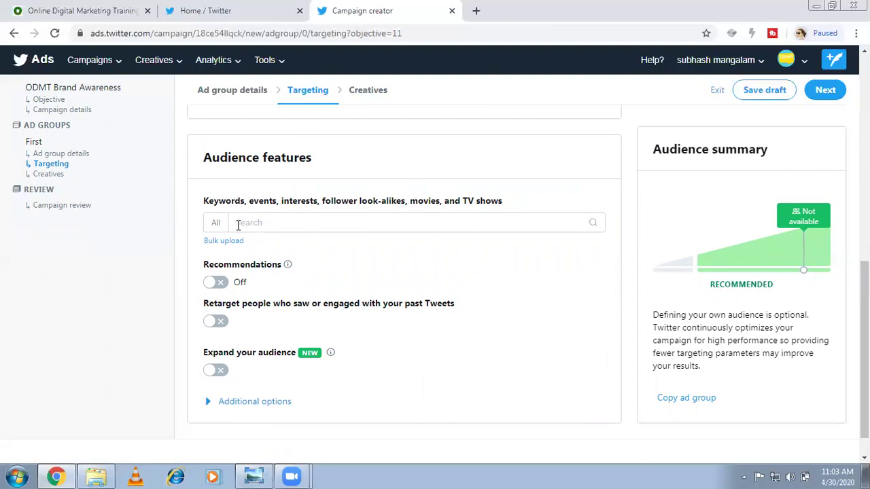
click(218, 225)
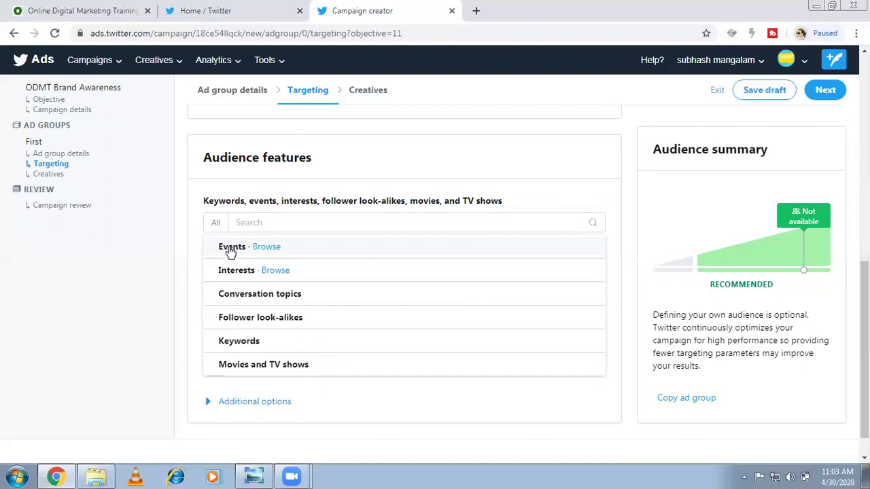
click(230, 248)
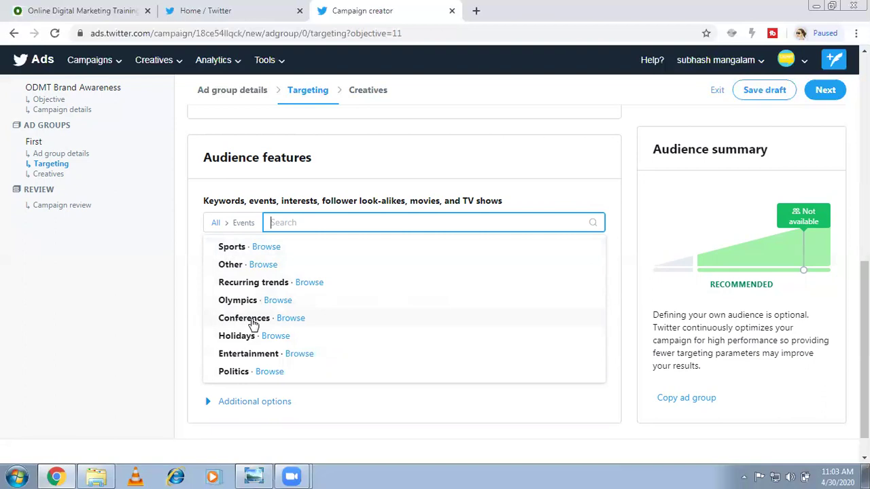
click(262, 246)
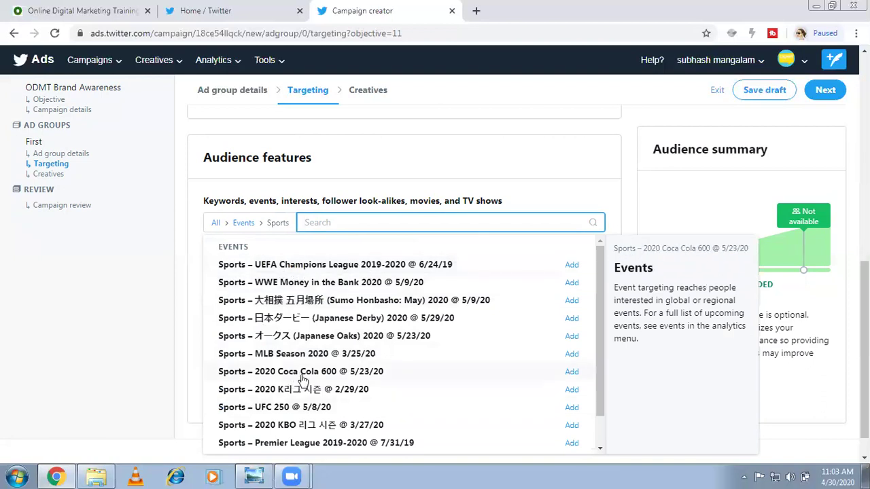
click(571, 265)
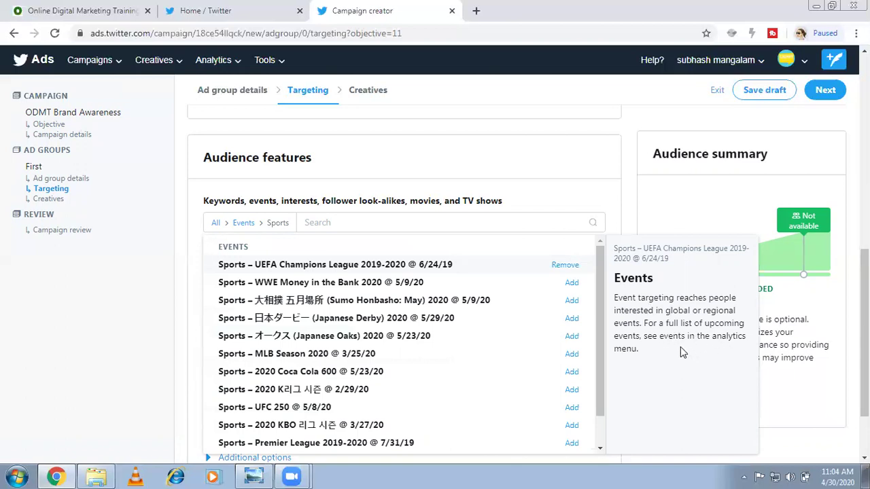
click(609, 203)
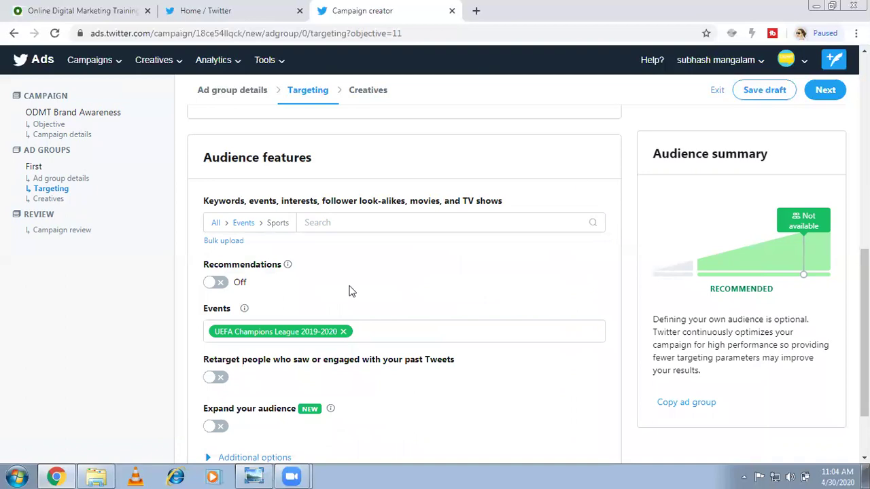
click(343, 333)
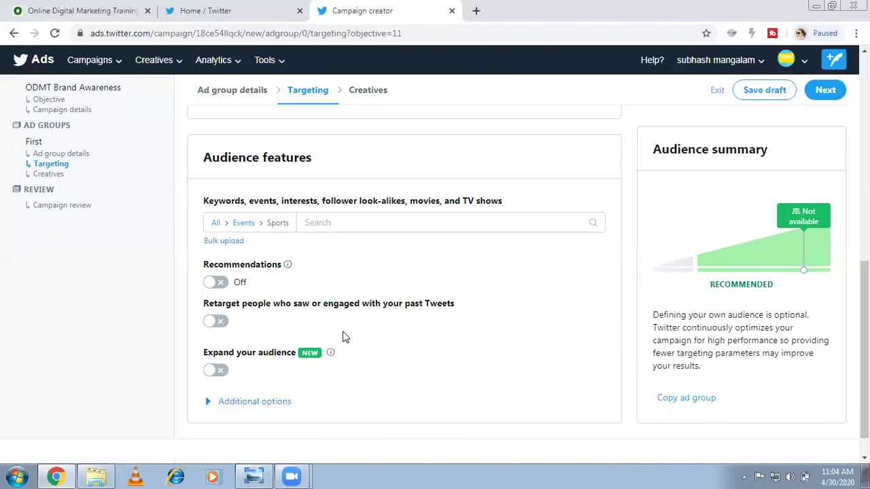
- Look through the interest categories offered under the audience features without choosing any
click(215, 224)
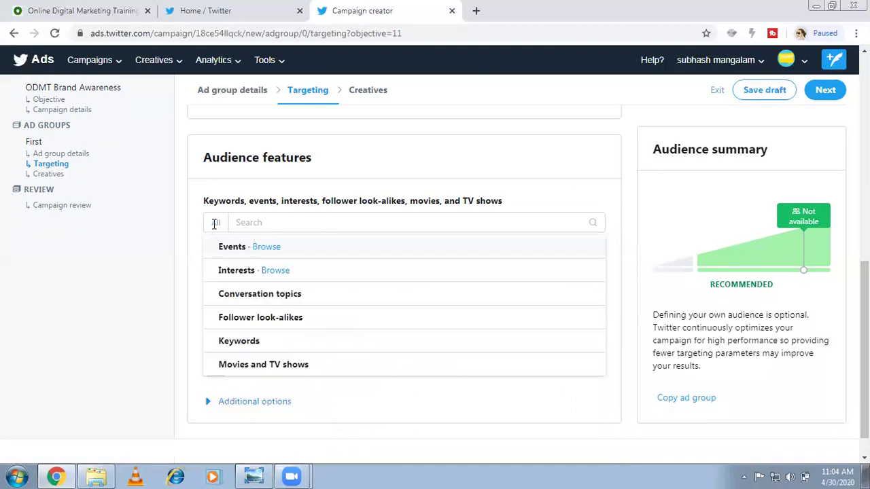
click(235, 271)
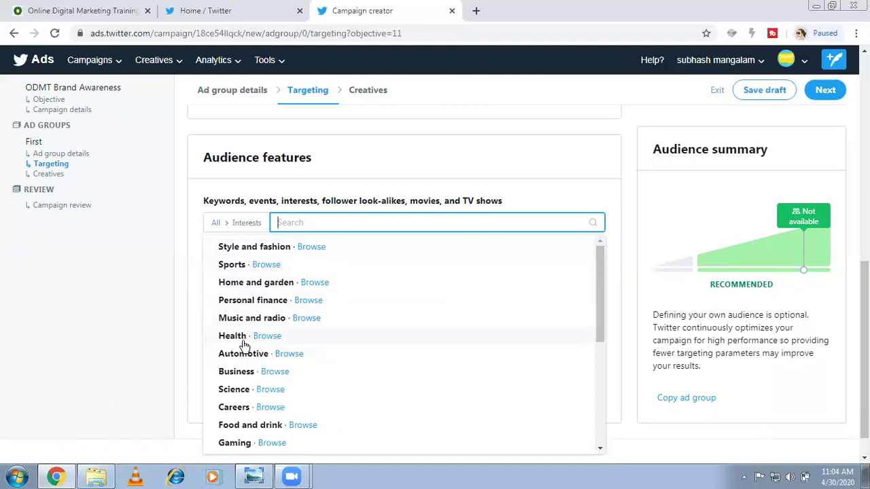
click(599, 268)
mouse_move(599, 263)
mouse_down()
mouse_move(594, 333)
mouse_move(595, 249)
mouse_up()
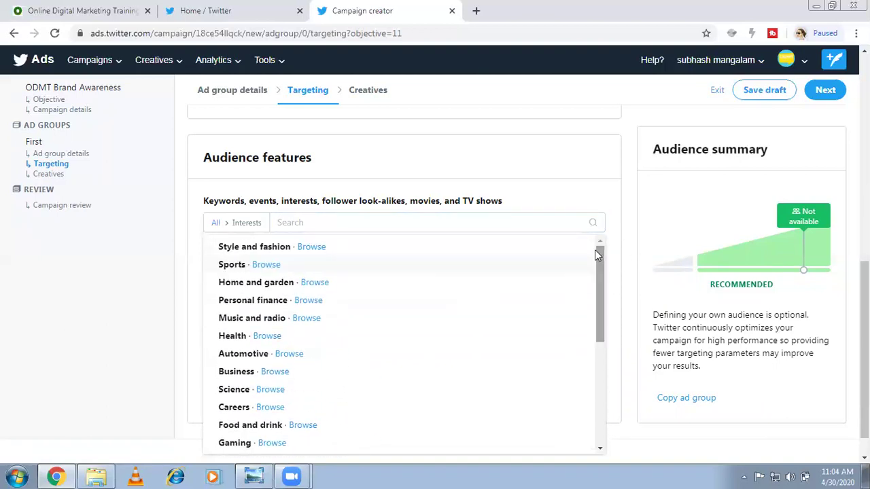
- Search the conversation topics for "digital marketing", review the suggestions, and clear the search text
click(215, 222)
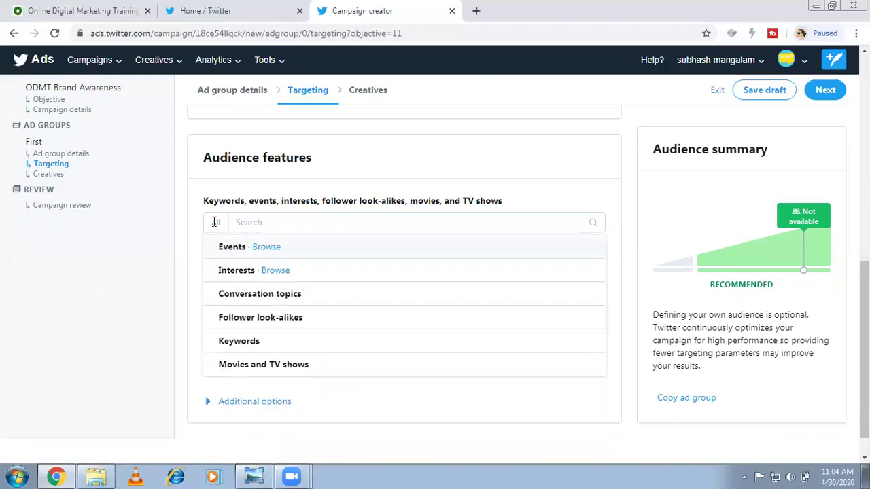
click(246, 297)
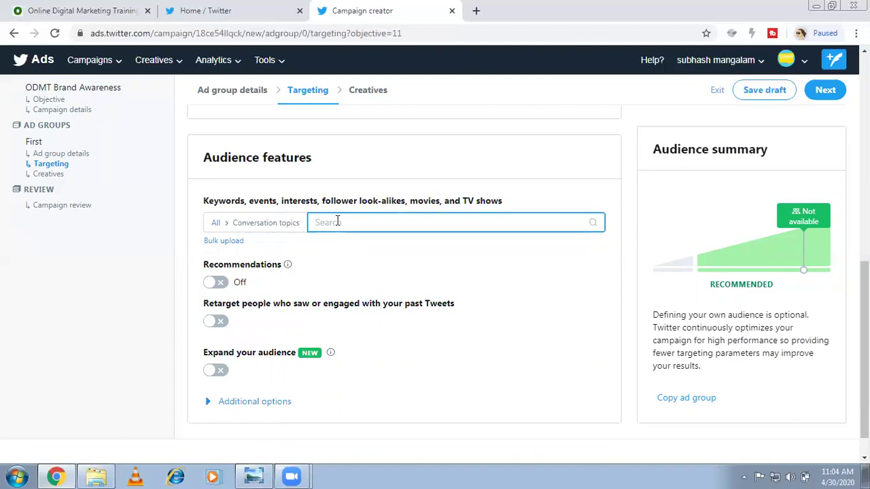
text(digital marketing)
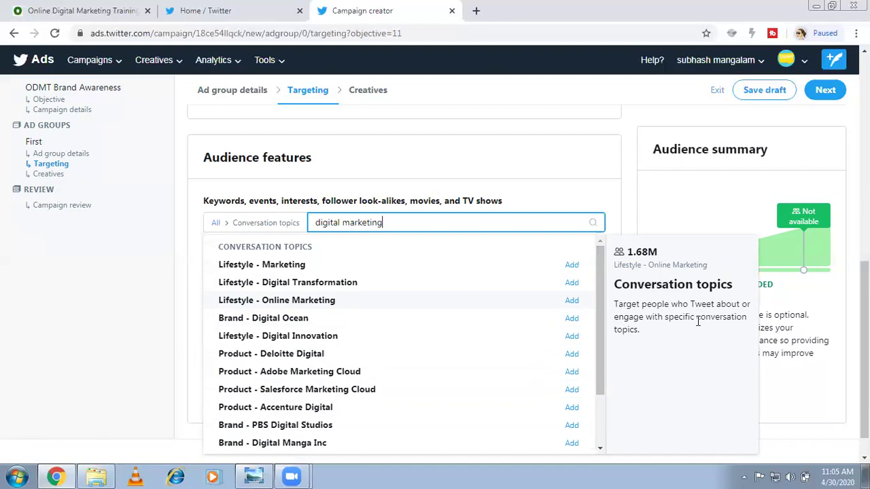
key(BackSpace)
key(ctrl+BackSpace)
key(ctrl+BackSpace)
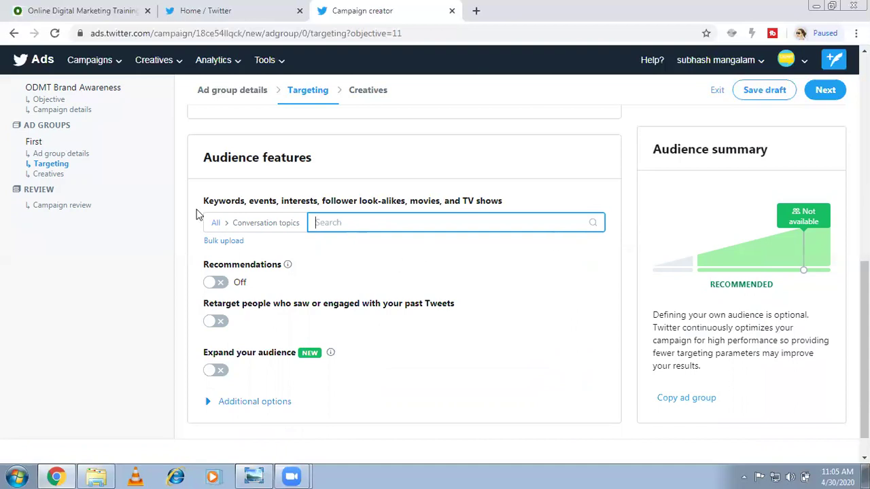
- Search the follower look-alikes for "neilpatel"
click(213, 225)
click(214, 224)
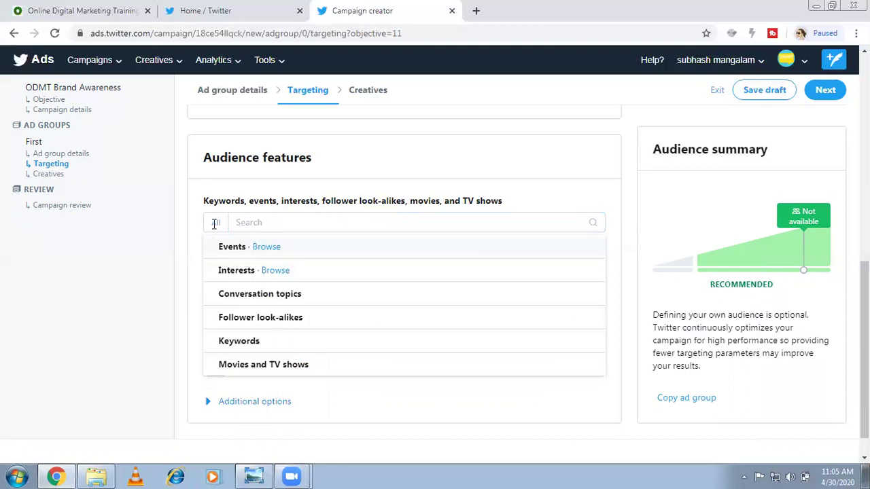
click(251, 319)
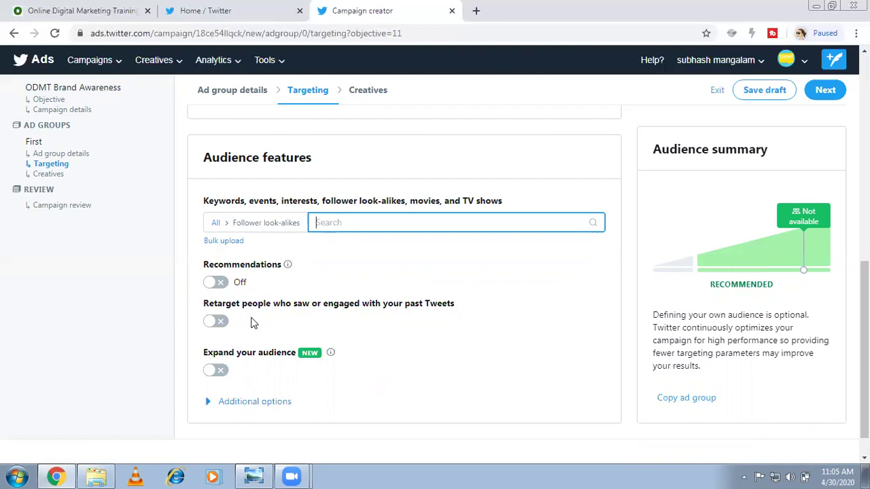
text(neilpatel)
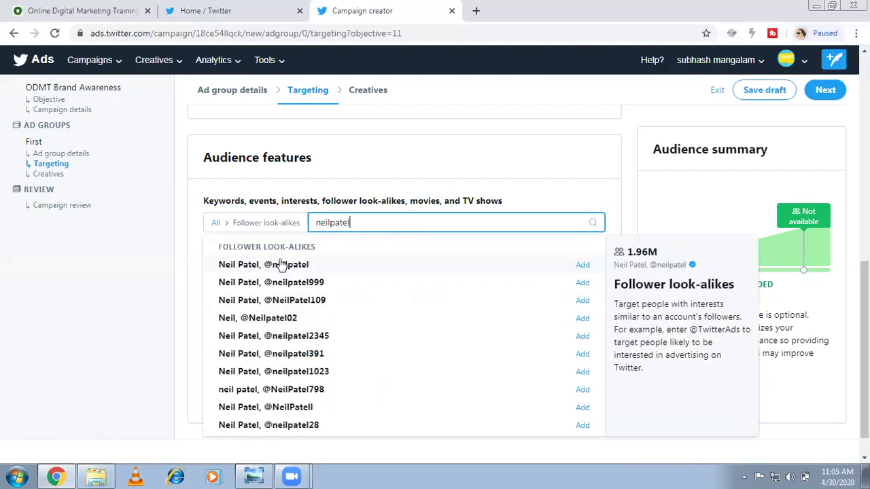
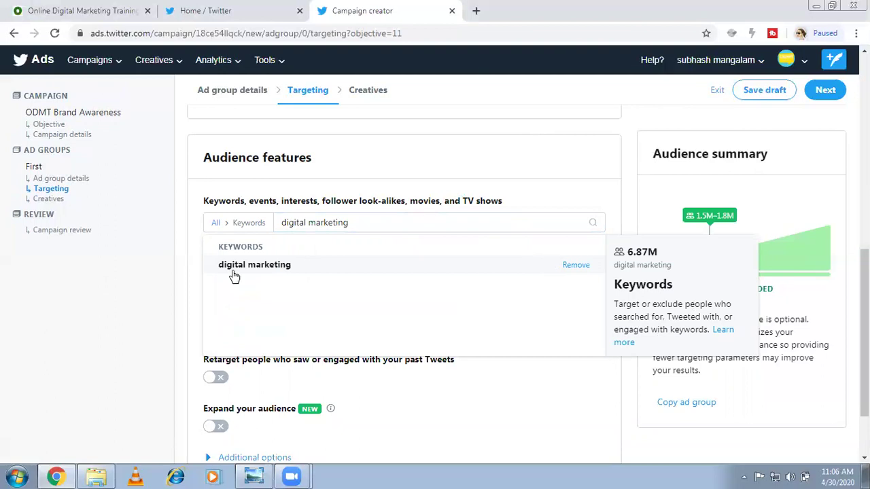
- Close the keyword suggestions, clear the audience features search text, and open the Movies and TV shows category
click(180, 291)
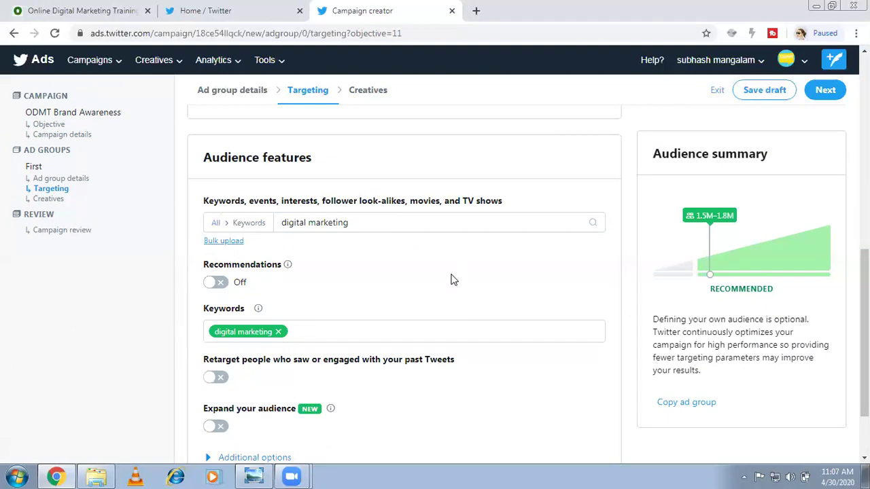
mouse_move(864, 326)
mouse_down()
mouse_move(865, 170)
mouse_move(864, 319)
mouse_up()
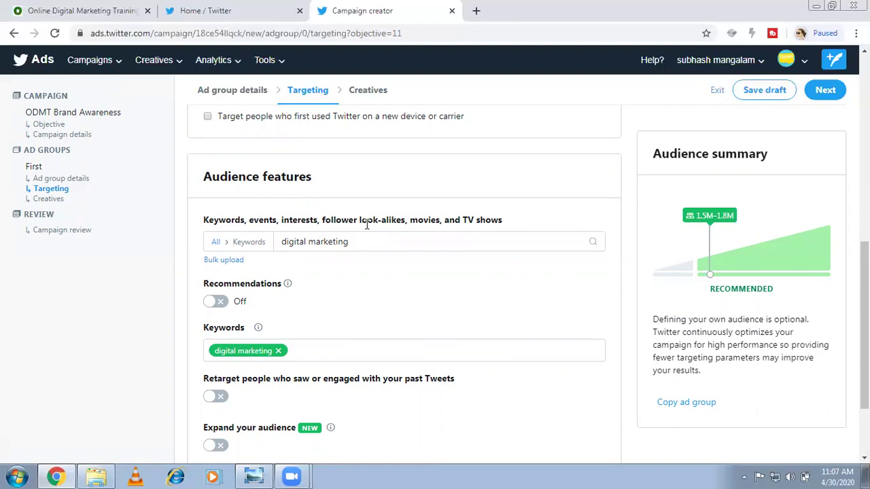
click(213, 241)
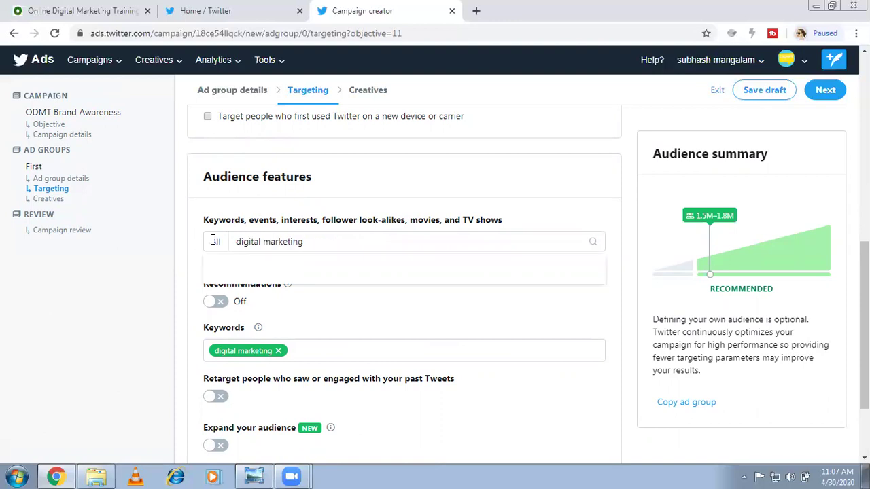
click(304, 242)
key(BackSpace)
key(BackSpace)
key(BackSpace)
key(BackSpace)
key(BackSpace)
key(BackSpace)
key(BackSpace)
key(BackSpace)
key(BackSpace)
key(BackSpace)
key(BackSpace)
key(BackSpace)
key(BackSpace)
key(BackSpace)
key(BackSpace)
key(BackSpace)
key(BackSpace)
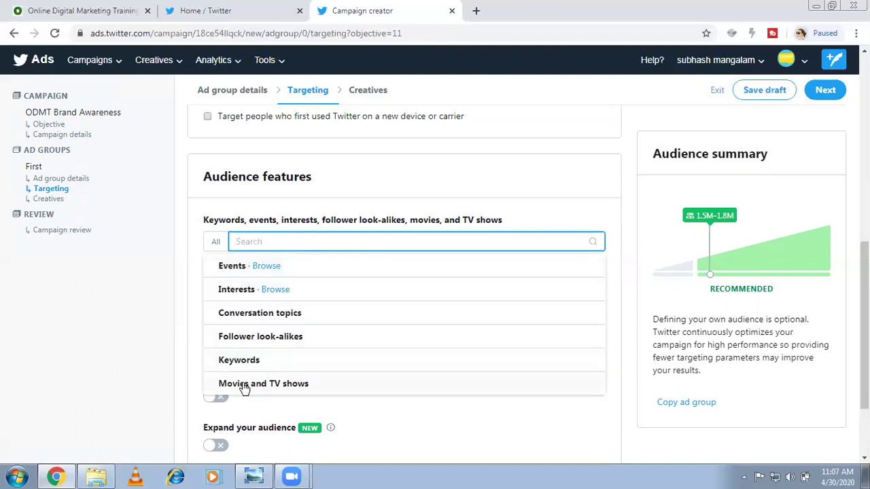
click(244, 385)
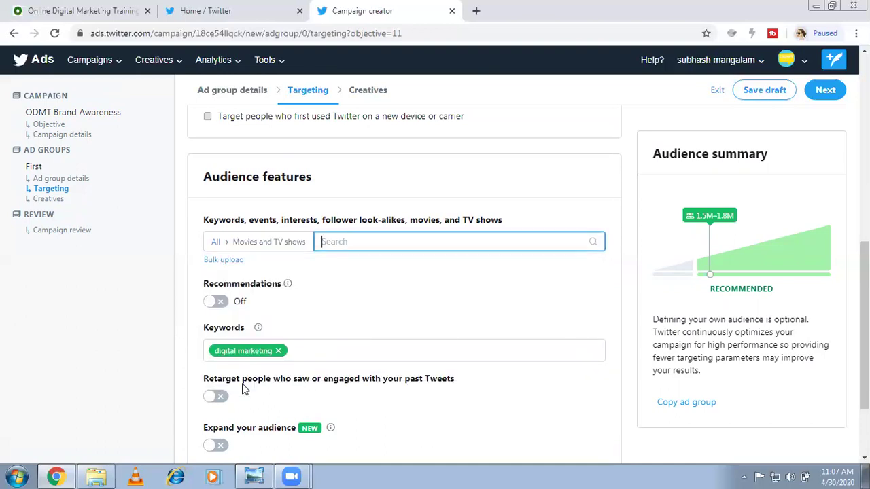
- Search the movies and TV shows for "madam secr", clear the text, and return to all audience feature categories without adding any
text(ma)
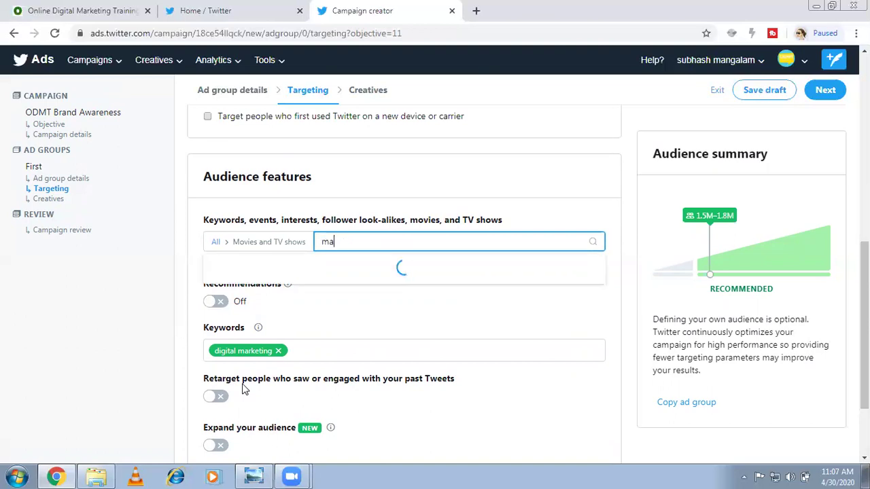
text(dam secr)
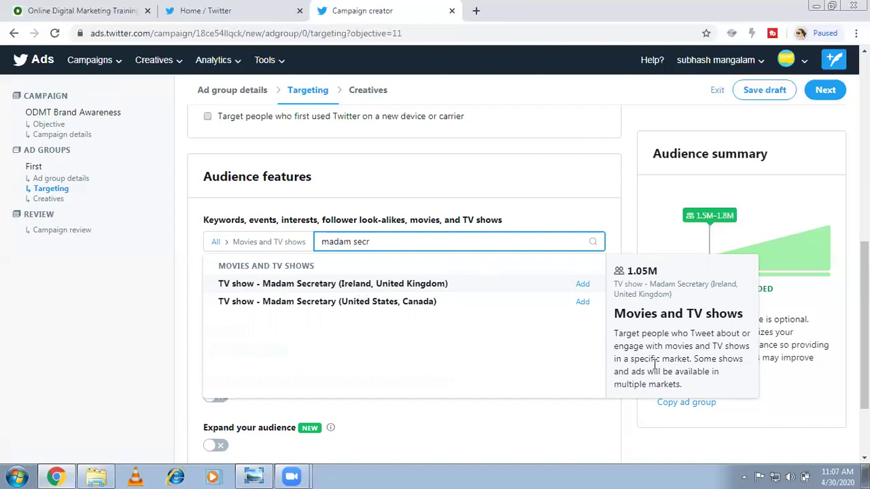
key(BackSpace)
key(BackSpace)
key(BackSpace)
key(BackSpace)
key(BackSpace)
key(BackSpace)
key(BackSpace)
key(BackSpace)
key(BackSpace)
key(BackSpace)
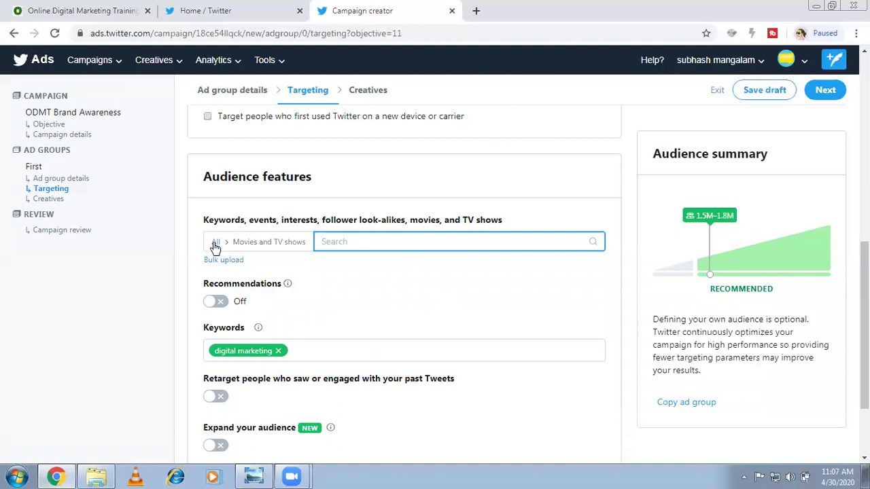
click(215, 243)
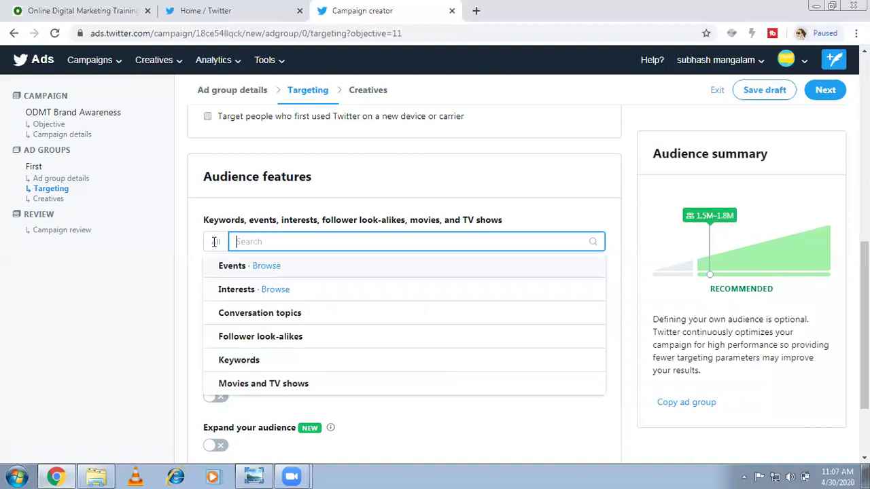
click(188, 315)
- Review the ad group's demographics and audience features settings, down to the Recommendations option
scroll(188, 315, down, 3)
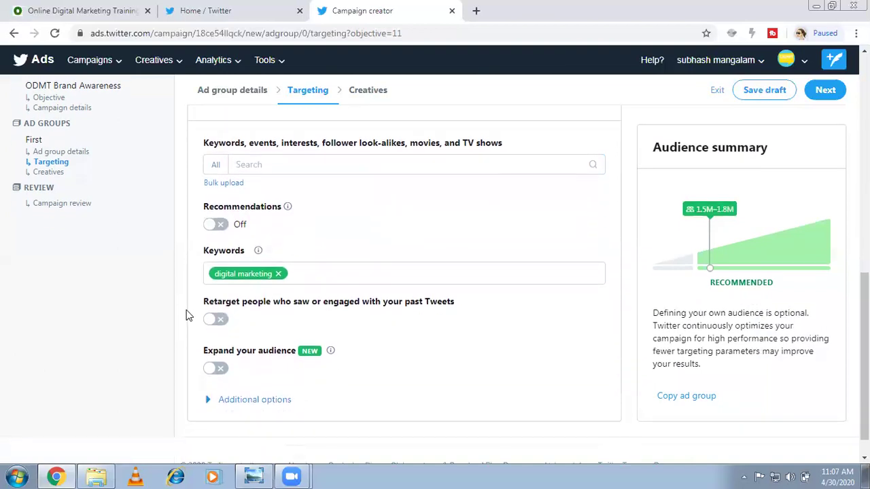
scroll(188, 315, up, 3)
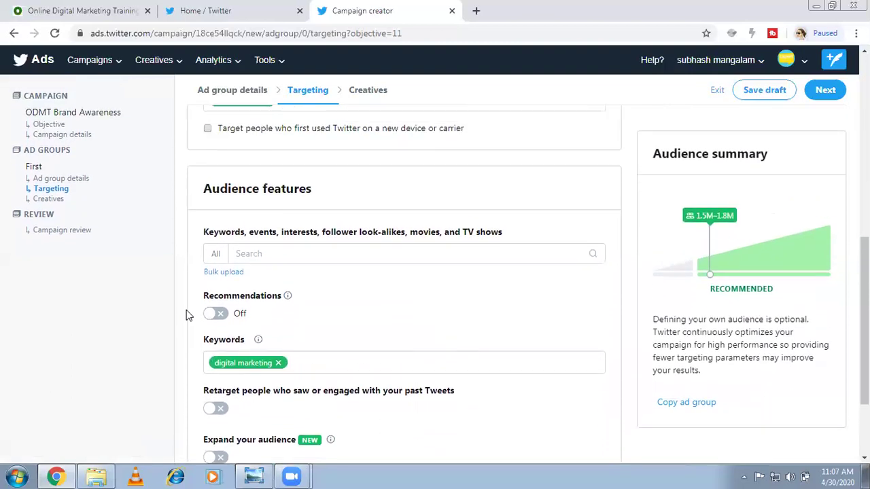
scroll(188, 316, up, 3)
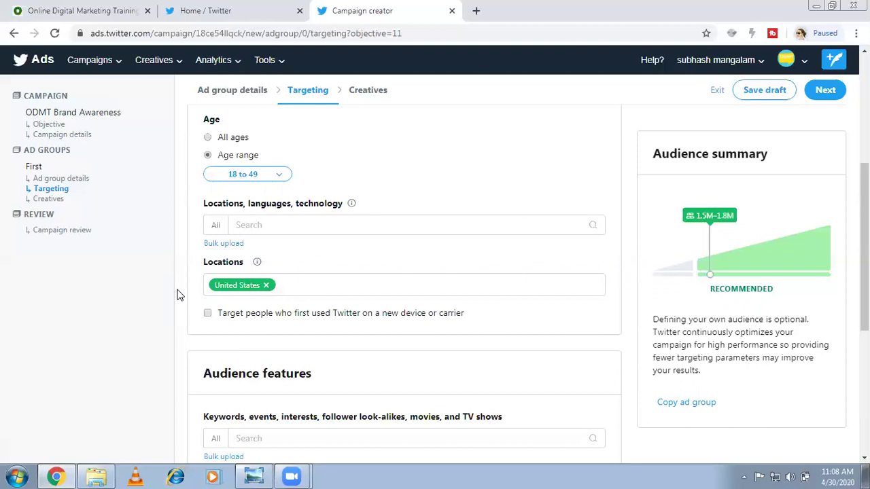
scroll(179, 294, down, 2)
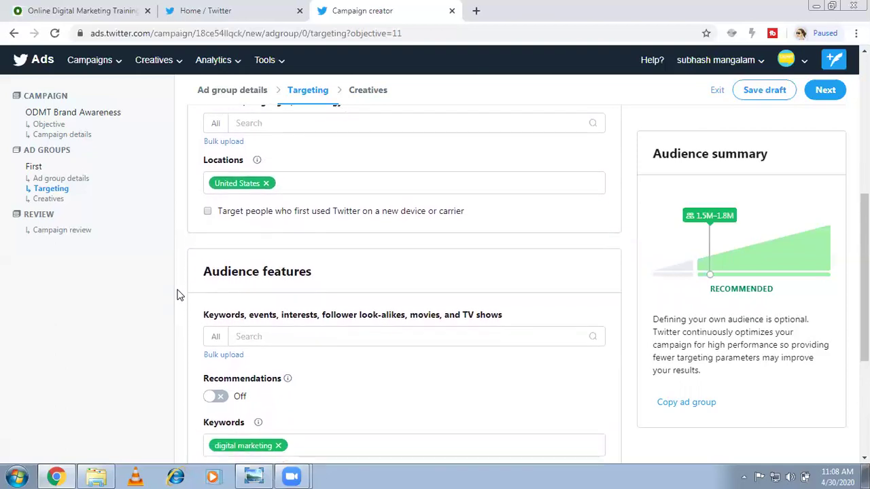
scroll(178, 294, down, 3)
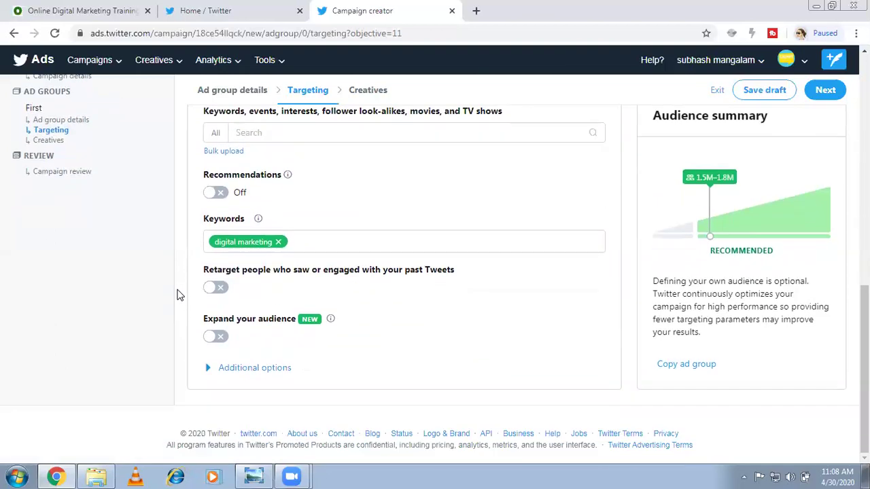
scroll(178, 294, up, 1)
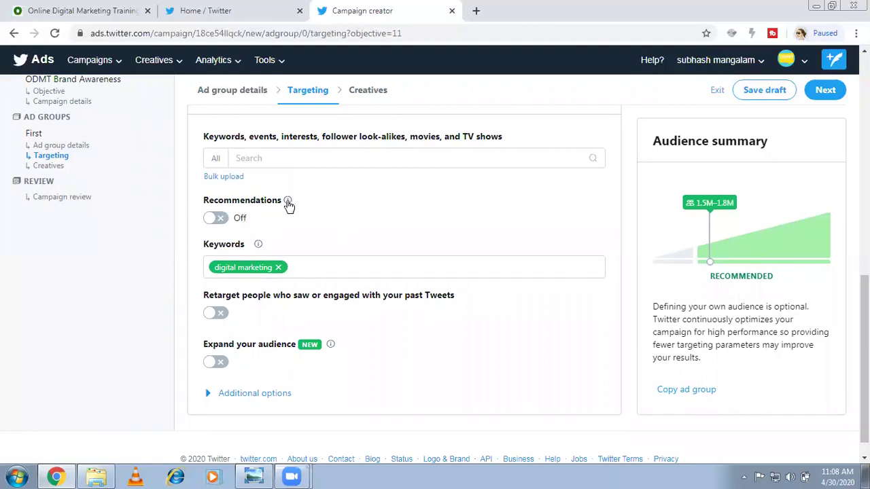
mouse_move(288, 205)
- Turn on retargeting for past Tweets, keeping the retargeting type People who saw your Tweets and the Tweet type Organic Tweets
scroll(182, 316, down, 1)
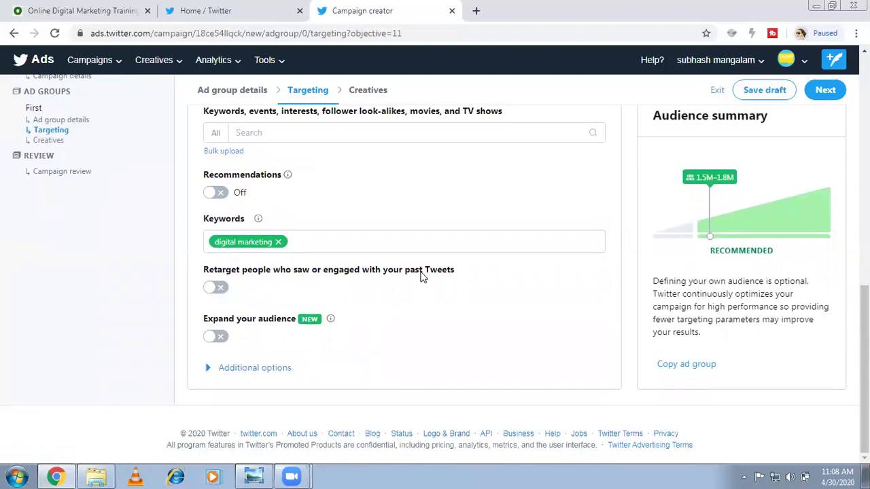
click(216, 288)
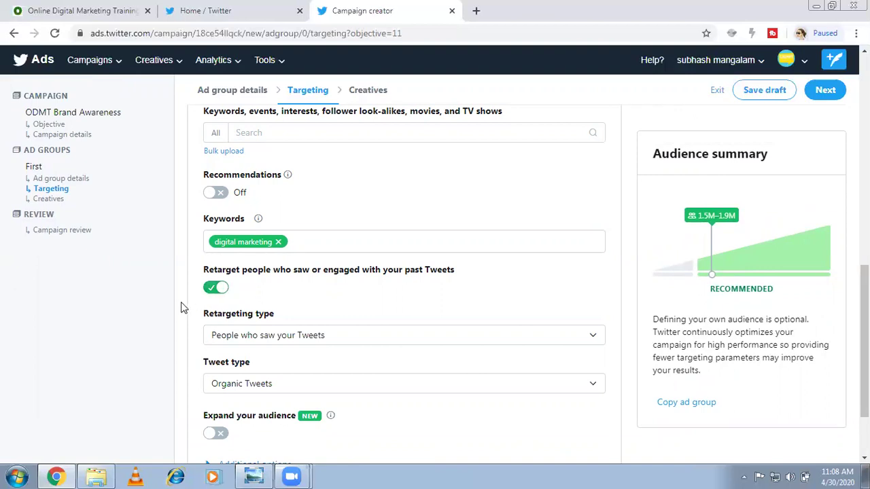
scroll(182, 308, down, 3)
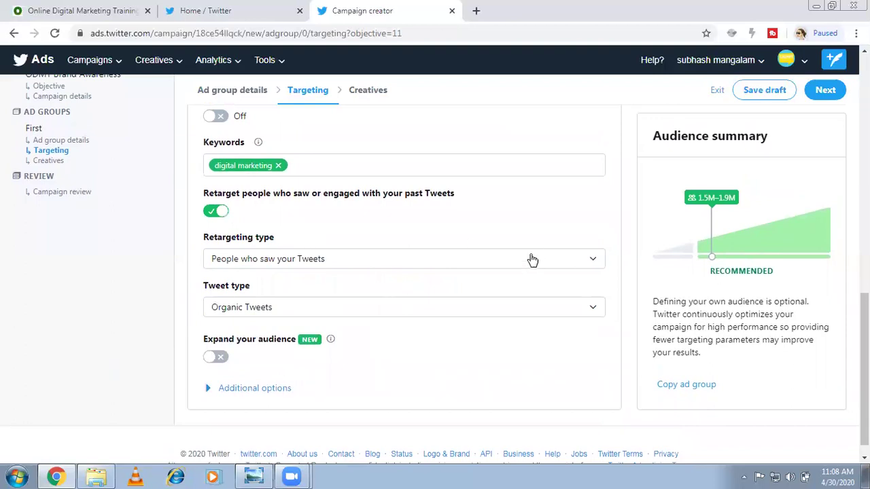
click(588, 261)
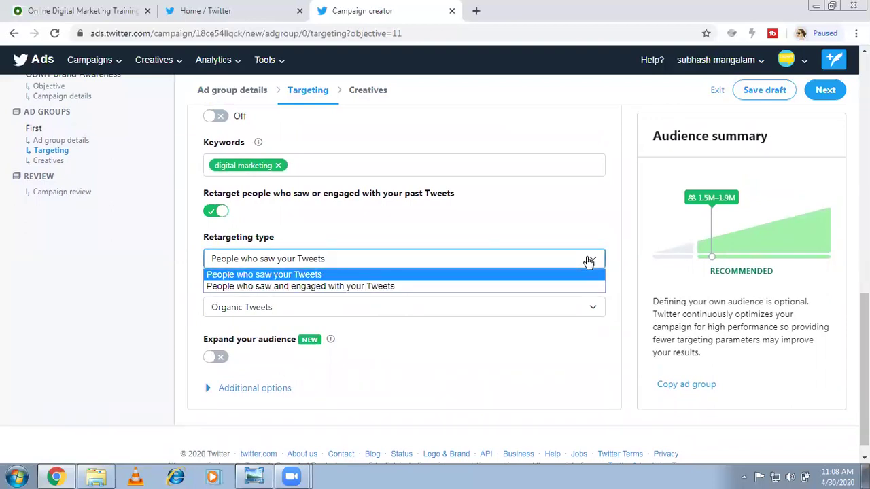
click(398, 274)
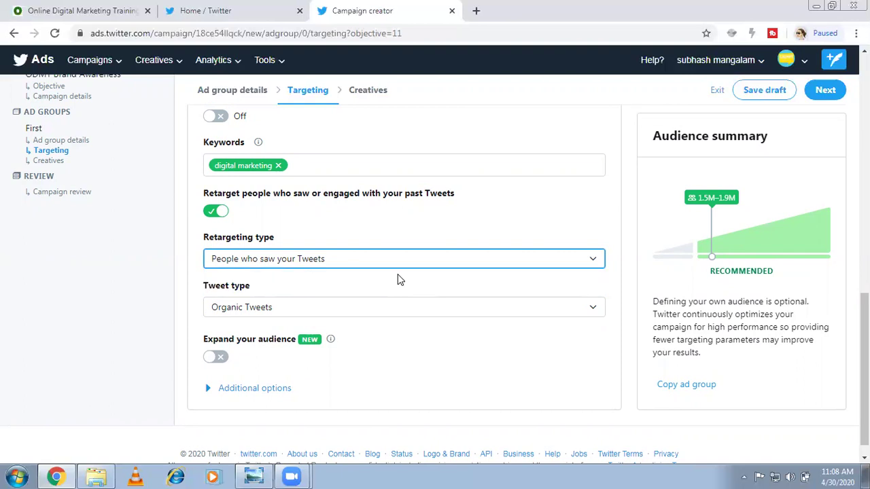
click(572, 317)
click(573, 316)
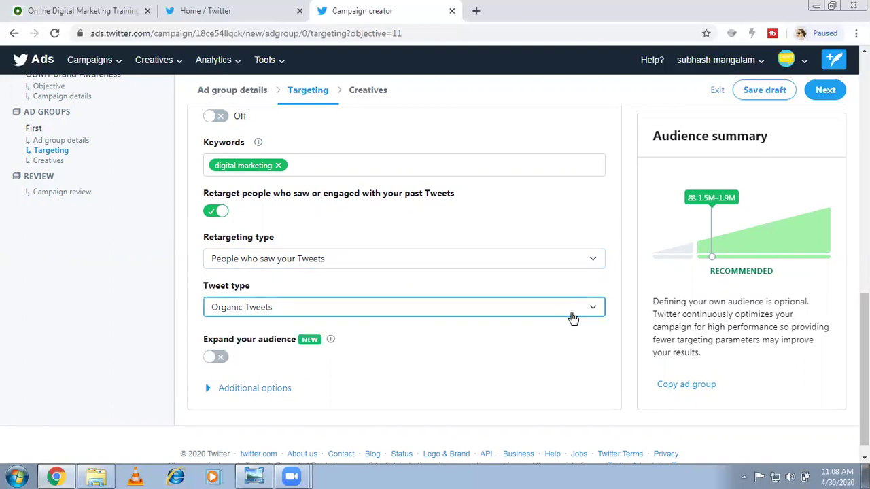
click(572, 317)
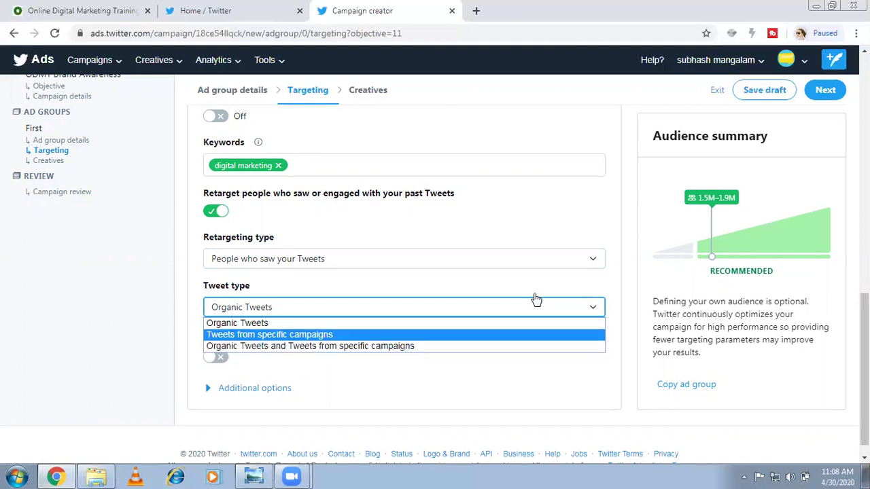
click(539, 308)
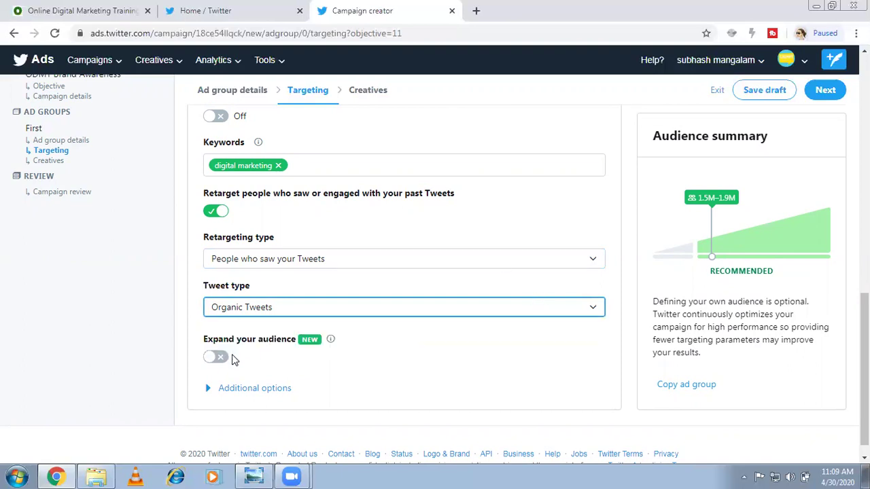
- Turn on audience expansion, try the Broad level, and set the expansion to Defined
click(218, 358)
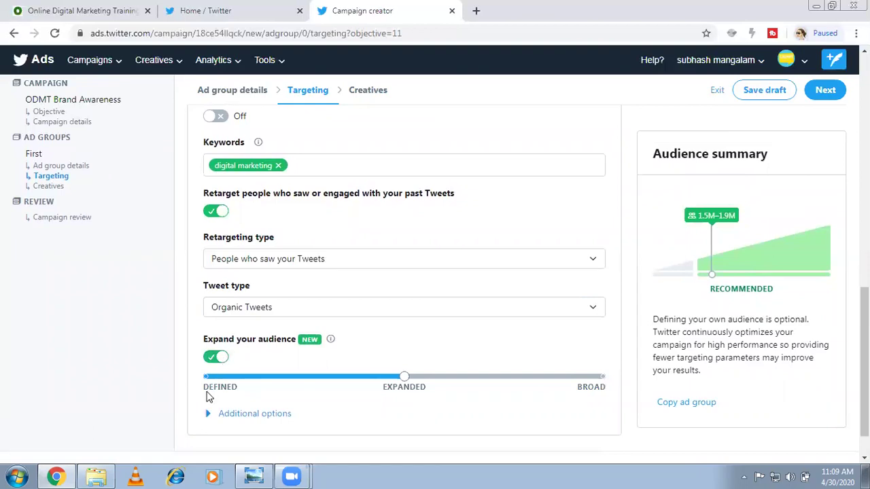
click(599, 380)
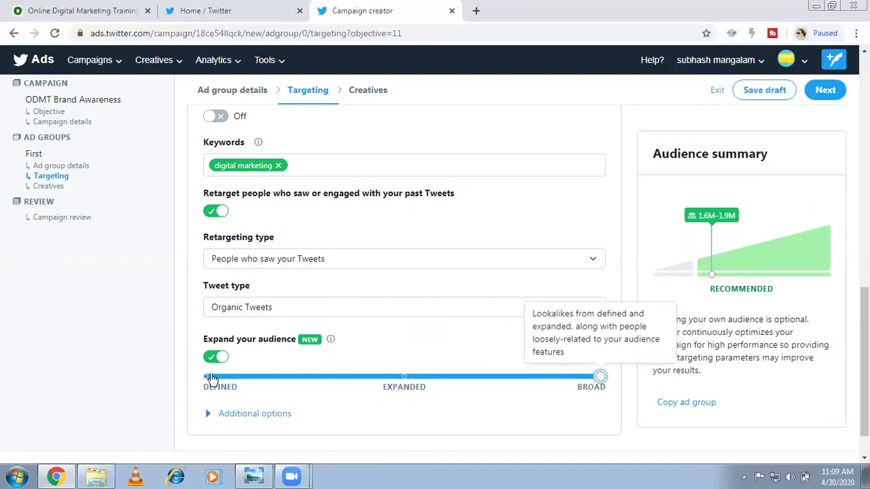
click(209, 378)
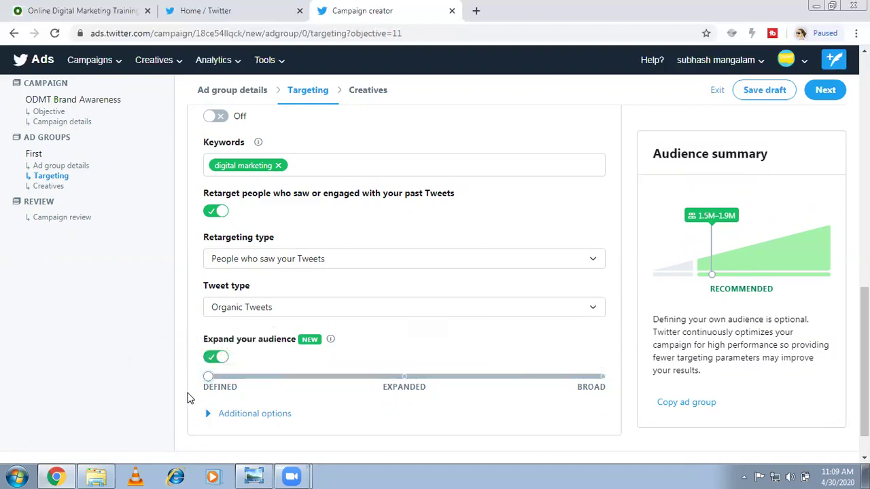
- Expand the additional options under the audience features and continue to the ad group's Creatives section
click(231, 414)
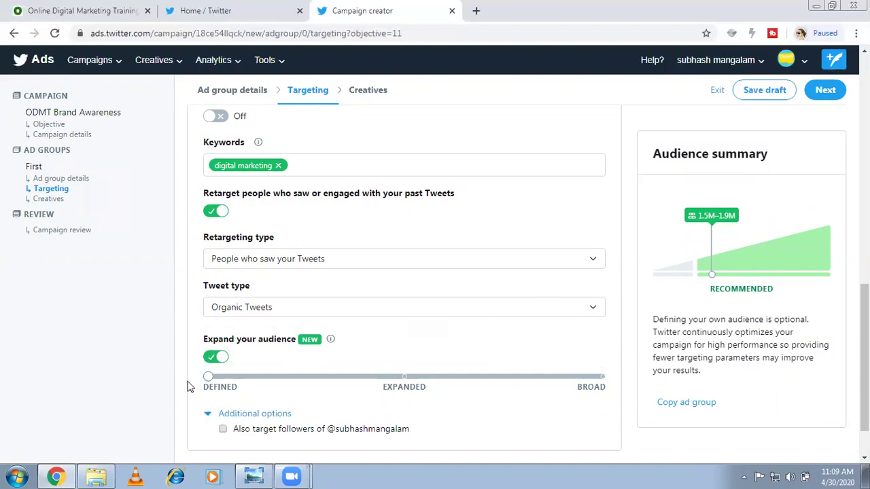
scroll(181, 388, down, 2)
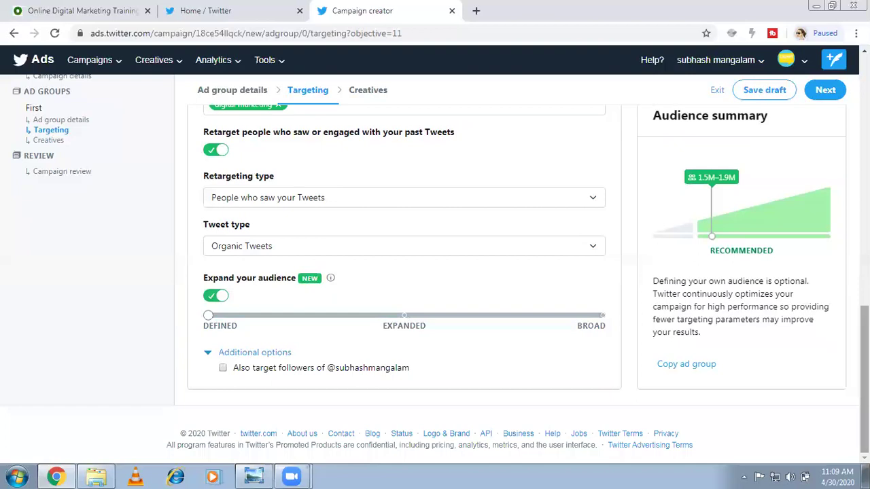
mouse_move(864, 380)
mouse_down()
mouse_move(864, 292)
mouse_move(864, 384)
mouse_up()
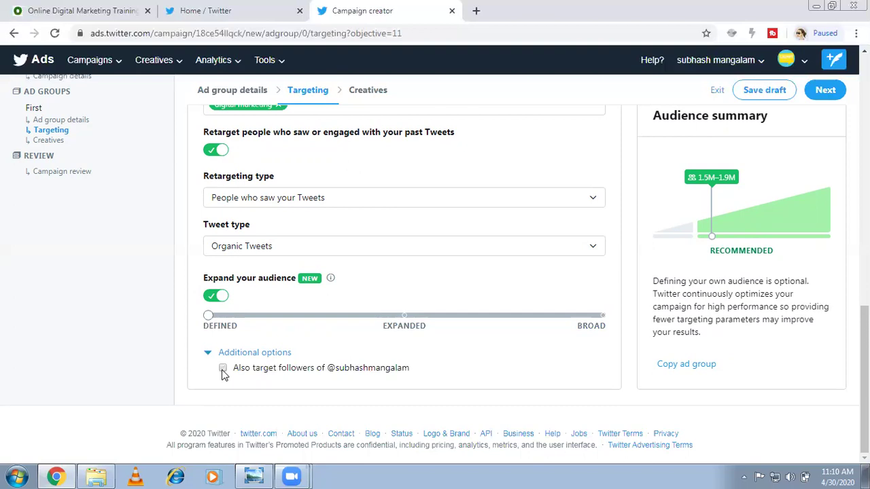
drag(864, 381, 864, 196)
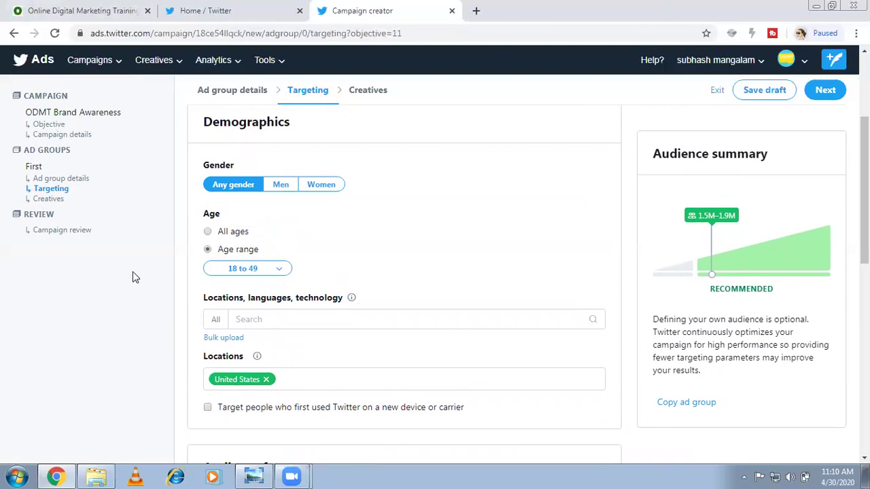
click(368, 90)
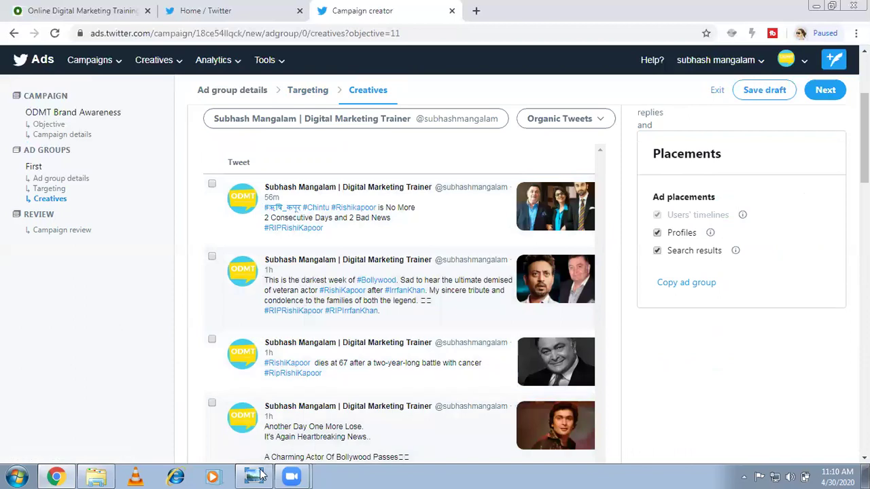
- Switch to Windows Photo Viewer, view the campaign structure and sample Tweet ad images, and return to the campaign creator in Chrome
click(258, 476)
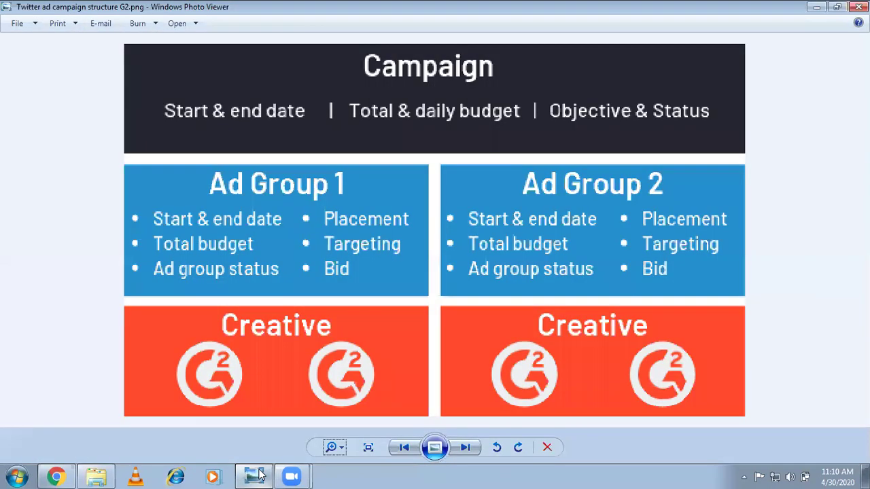
key(Right)
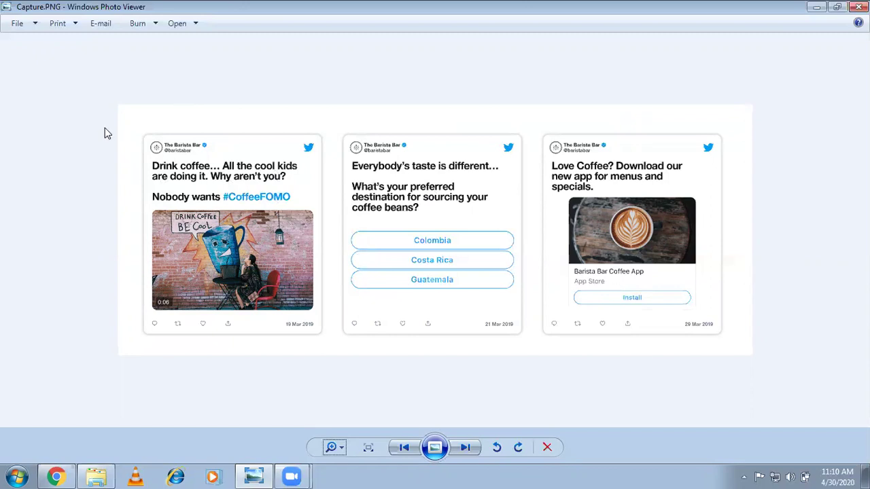
click(56, 477)
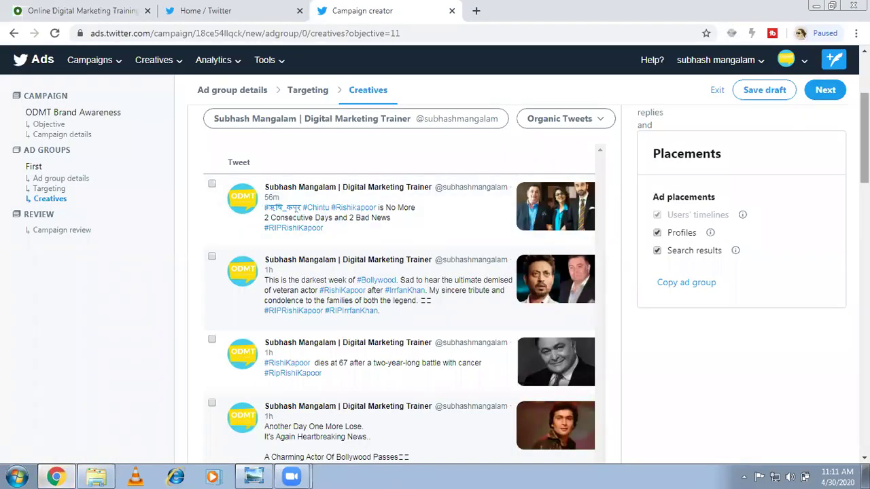
- Look through the organic Tweets available as creatives and the Tweet type filter options without selecting any
scroll(864, 136, up, 1)
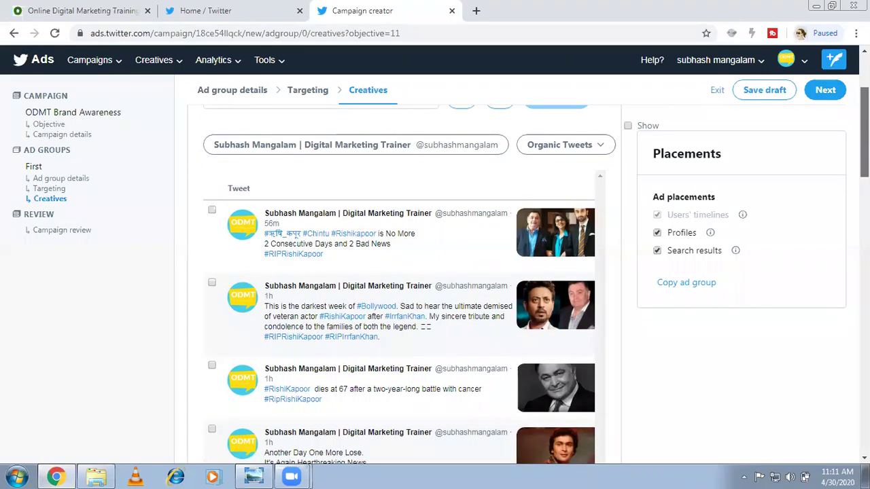
scroll(864, 136, down, 4)
scroll(399, 285, down, 3)
scroll(399, 285, up, 4)
scroll(864, 286, down, 10)
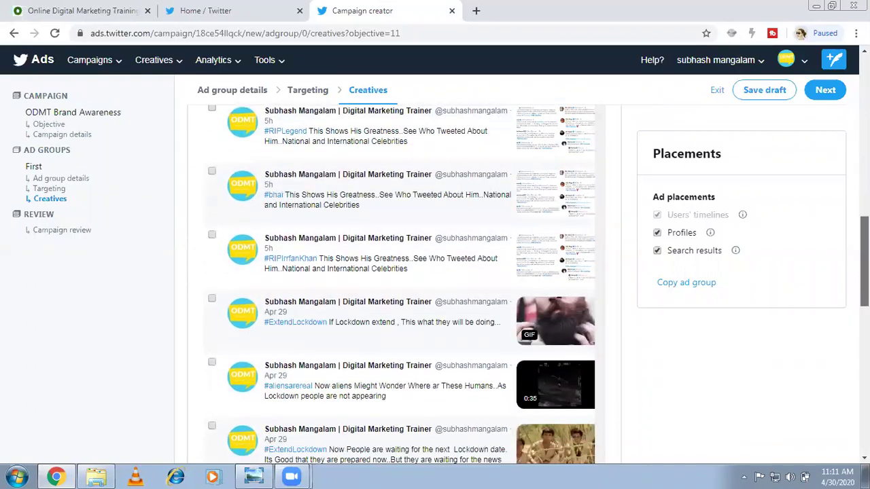
scroll(864, 286, up, 12)
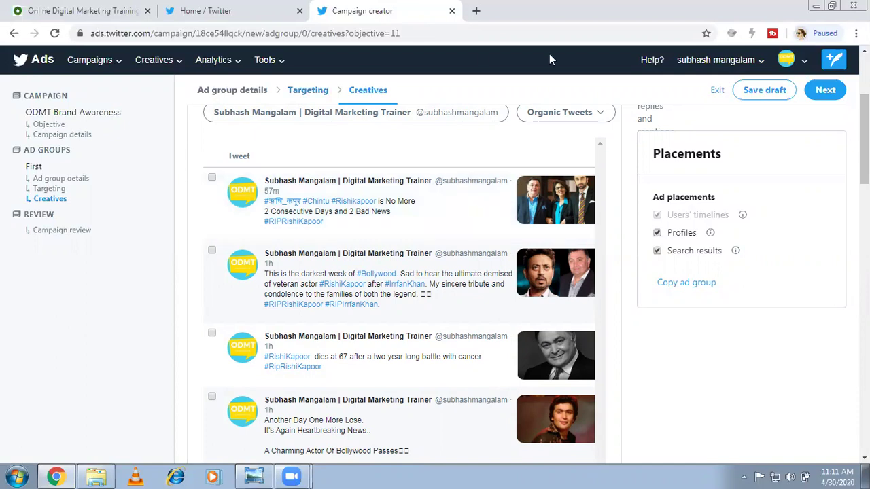
click(601, 113)
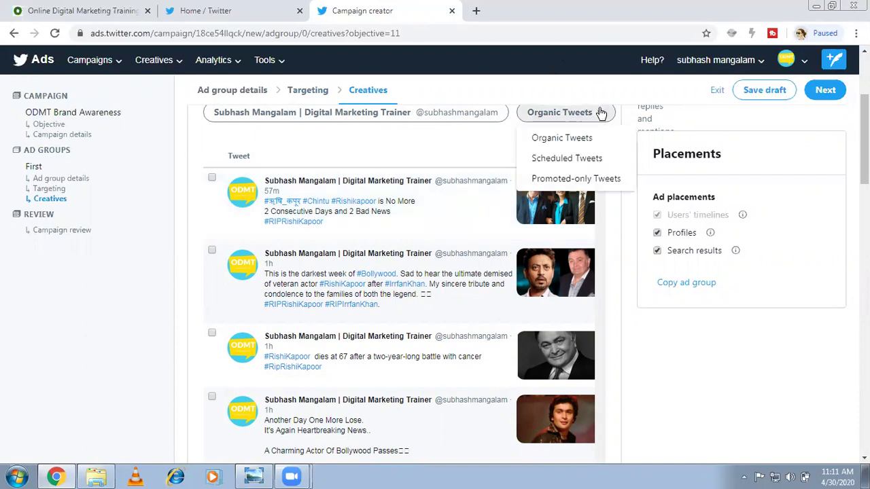
click(601, 112)
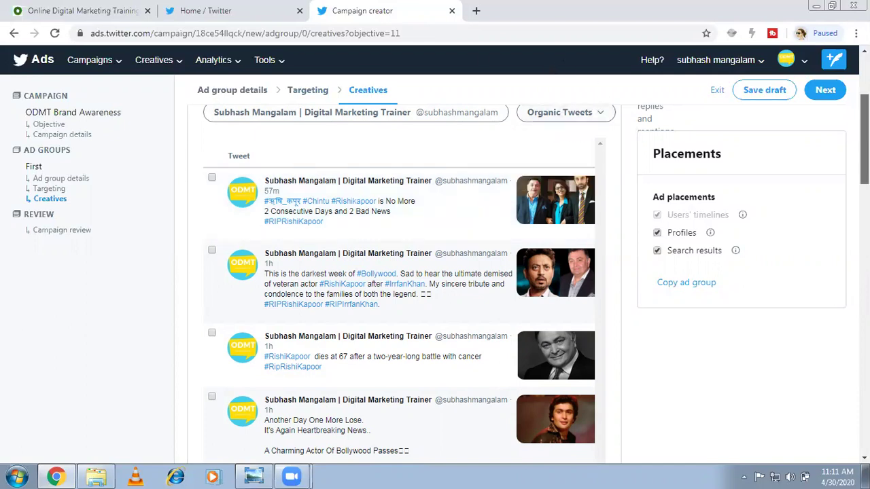
scroll(786, 91, up, 3)
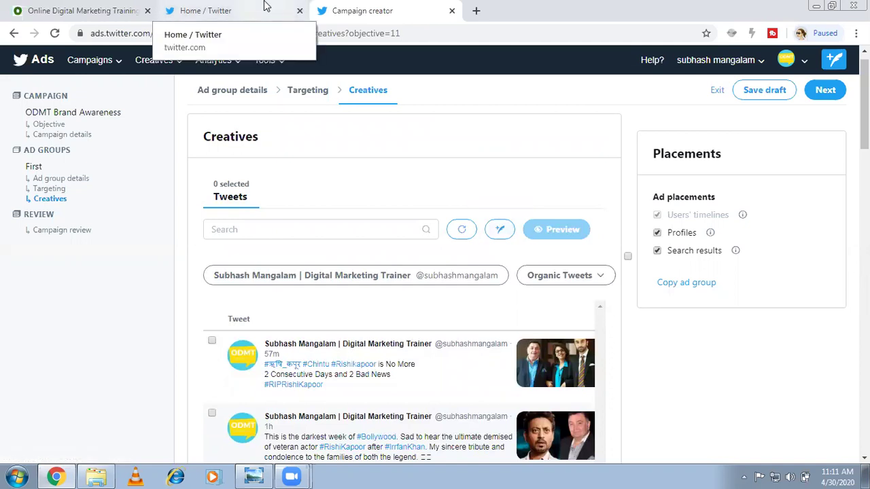
- Start a new Tweet from the Creatives section and compare its composer with the compose box on the Twitter home page
click(500, 230)
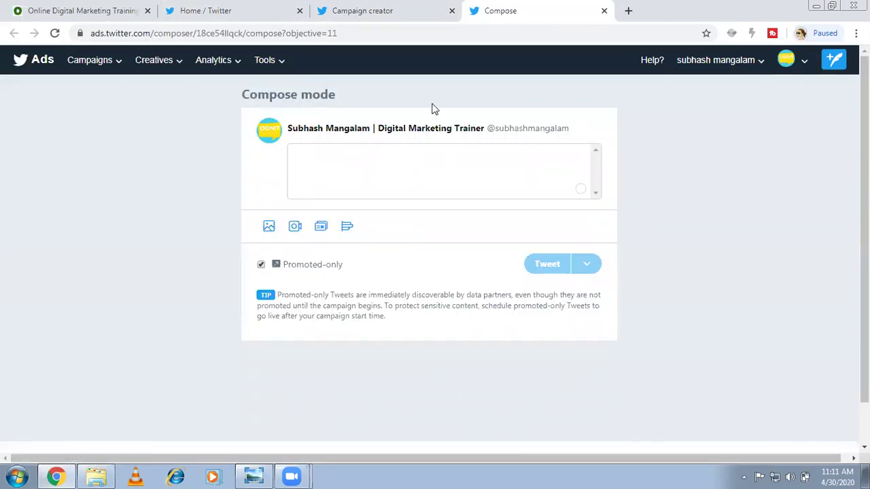
click(230, 6)
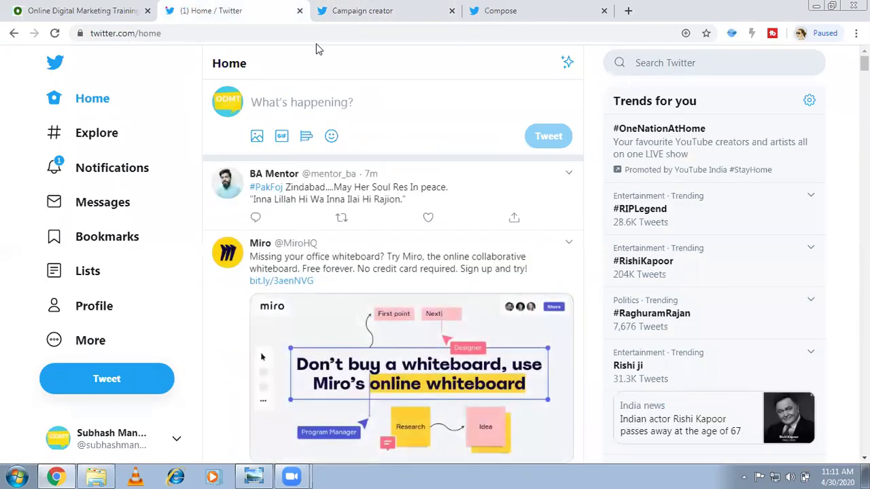
click(521, 8)
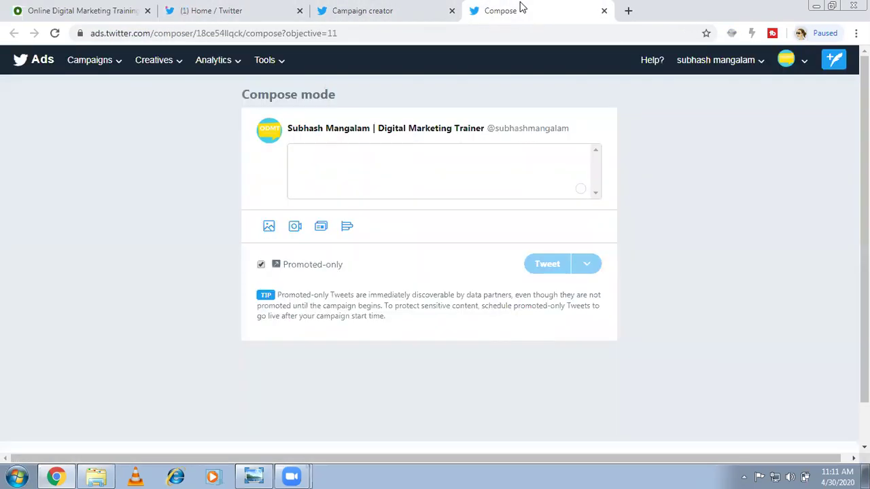
click(264, 6)
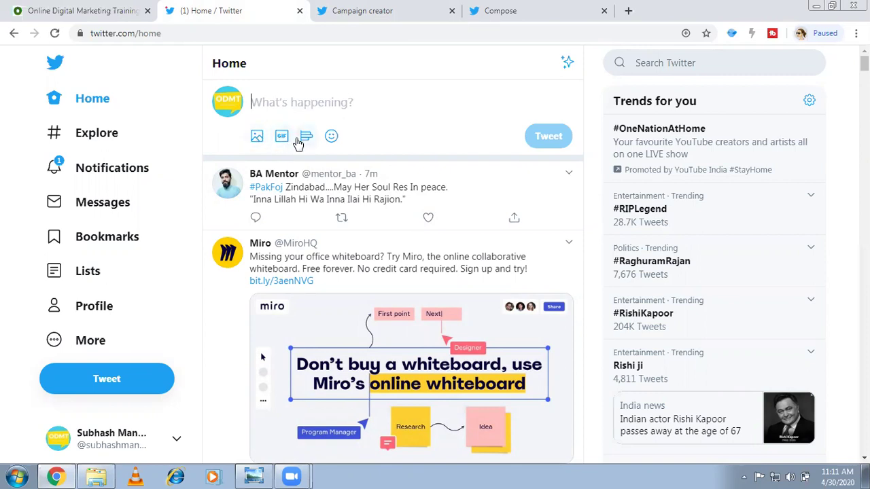
click(486, 6)
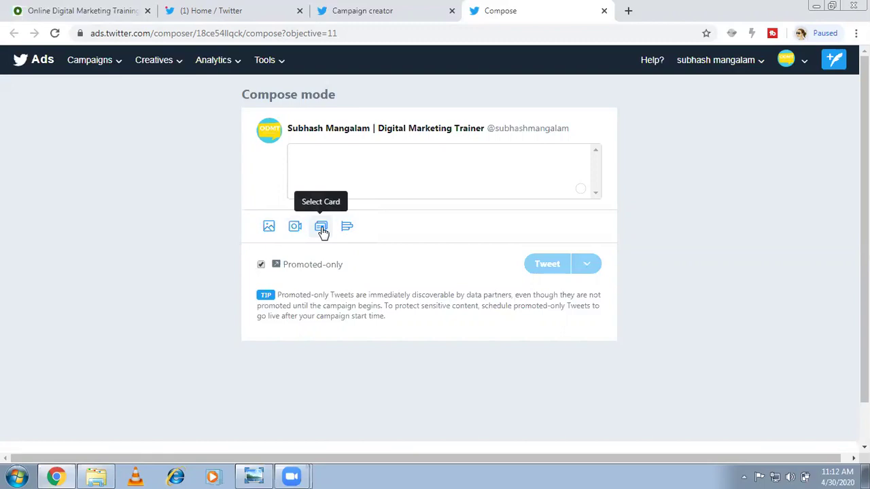
click(326, 153)
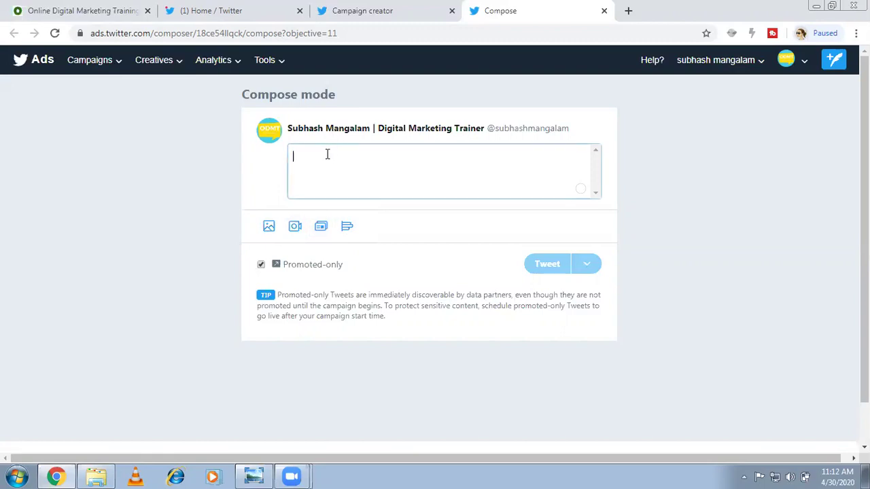
- Show the Cards available for the Tweet and review the card type options without attaching any
click(320, 228)
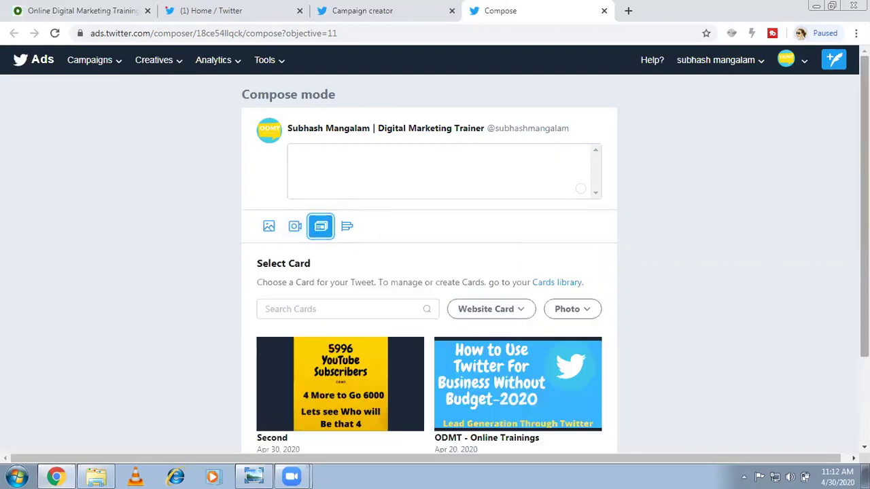
scroll(864, 204, down, 1)
scroll(434, 272, down, 1)
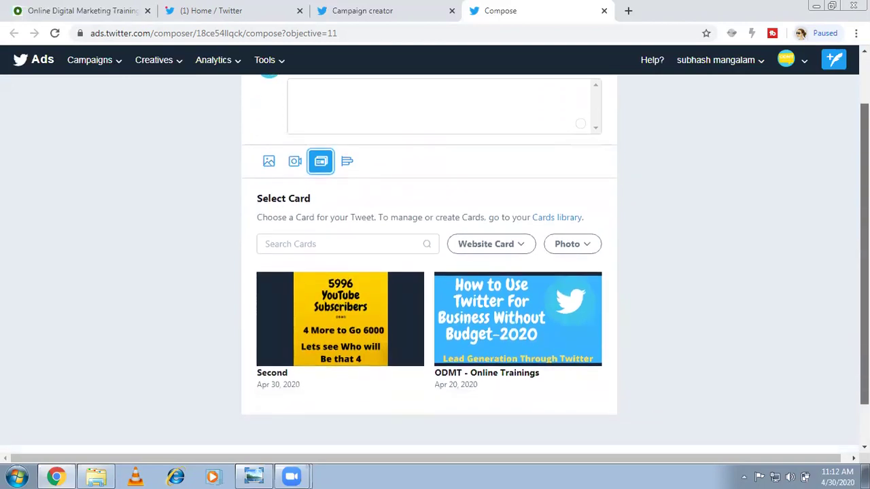
scroll(435, 263, up, 1)
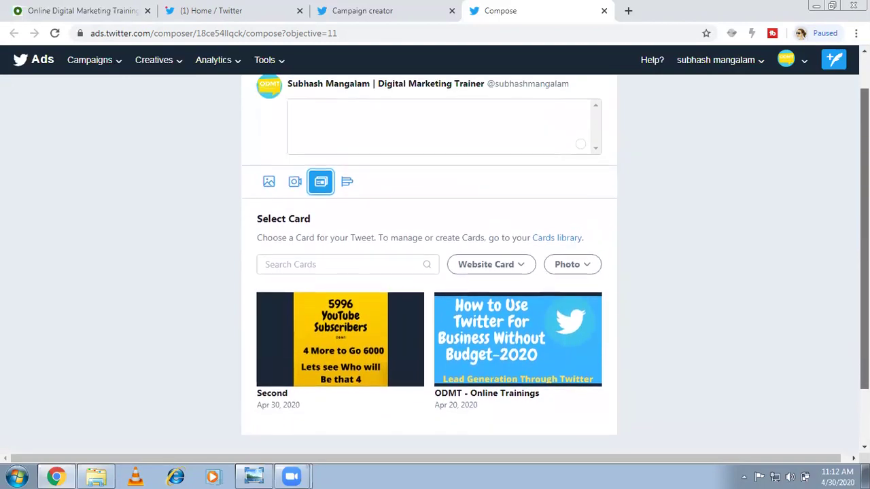
scroll(519, 377, up, 1)
scroll(520, 377, down, 1)
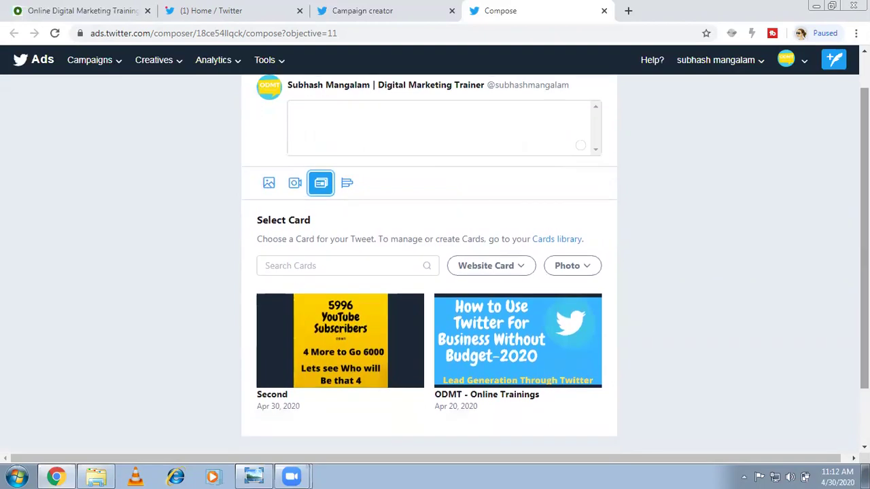
click(517, 269)
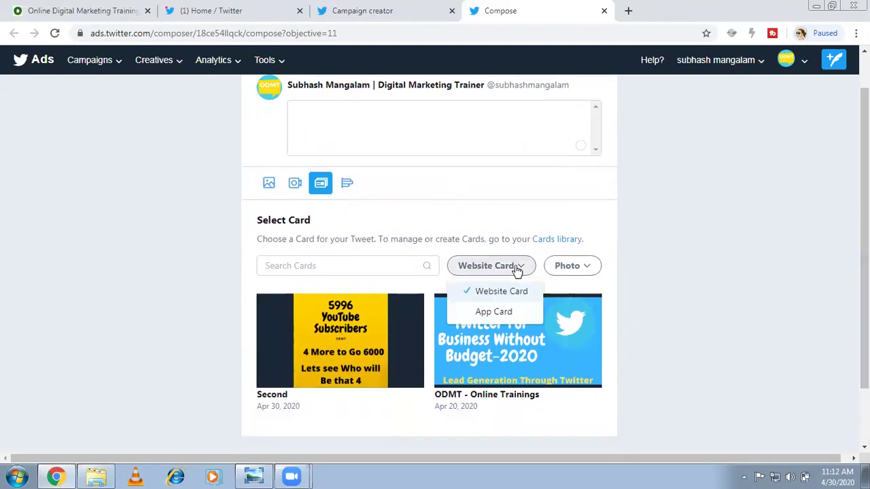
click(802, 156)
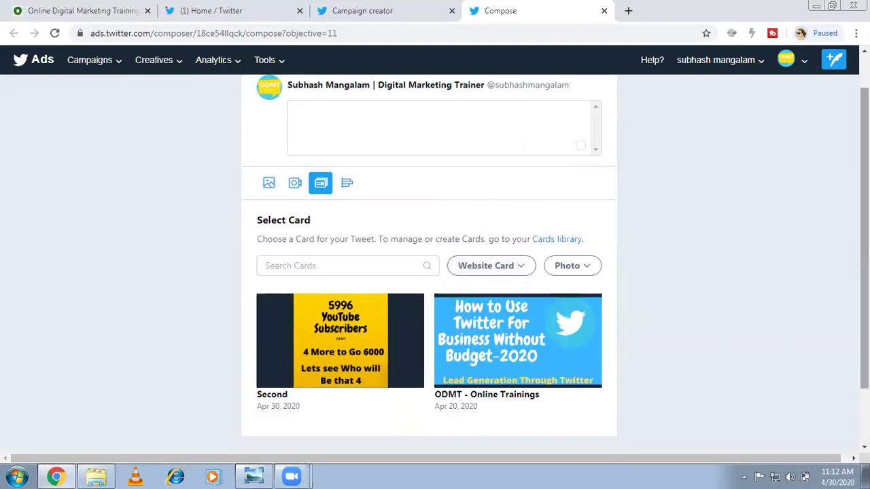
scroll(434, 265, down, 1)
scroll(435, 265, up, 2)
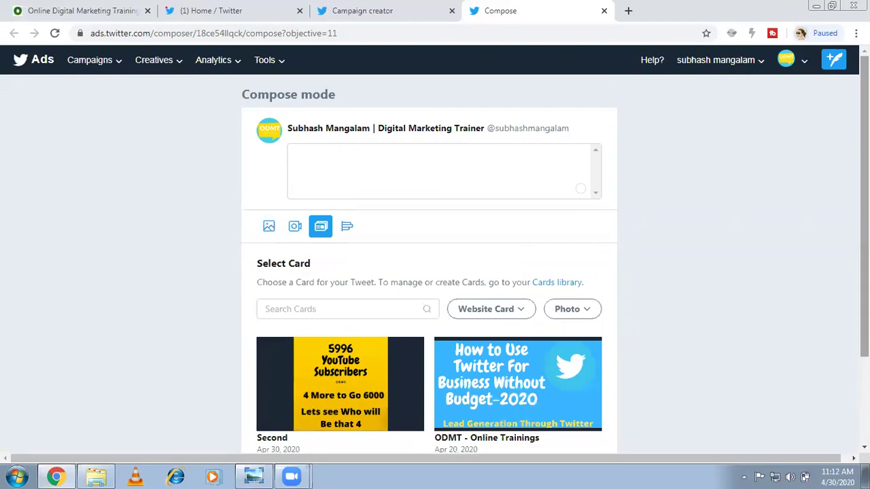
- Go to the Cards library and start creating a new website Card
click(180, 63)
click(153, 107)
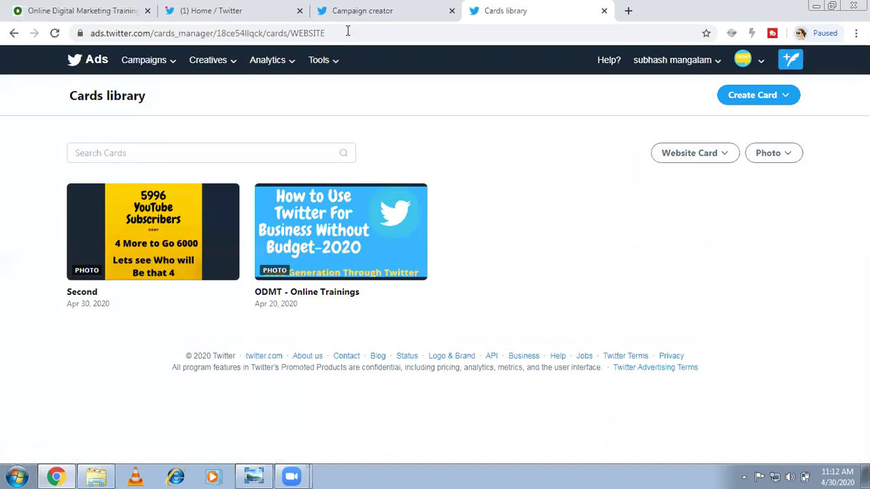
click(792, 99)
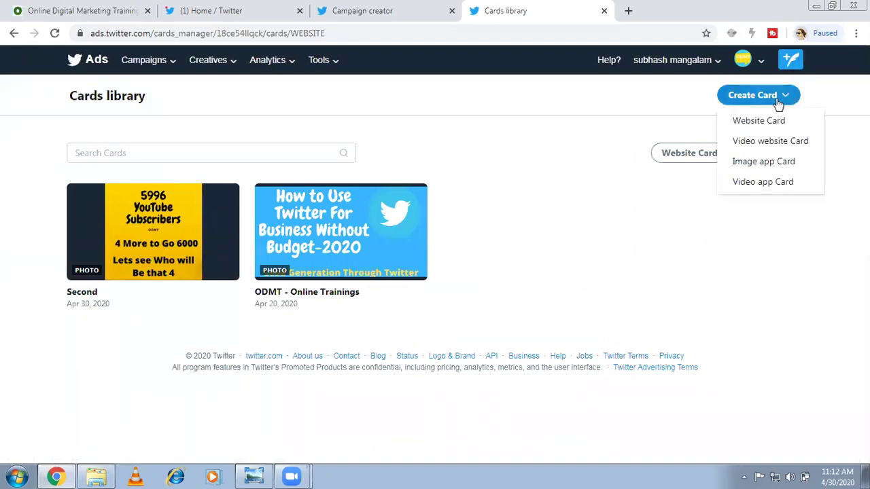
click(765, 119)
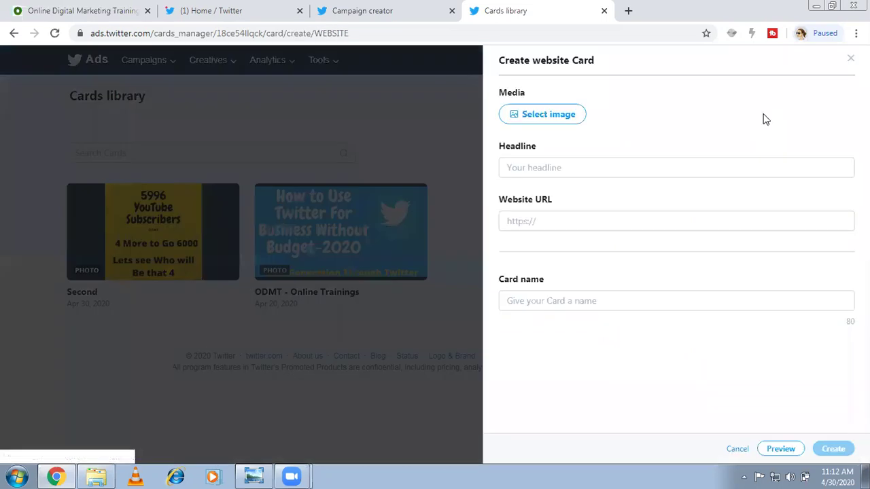
click(541, 169)
text(Enro)
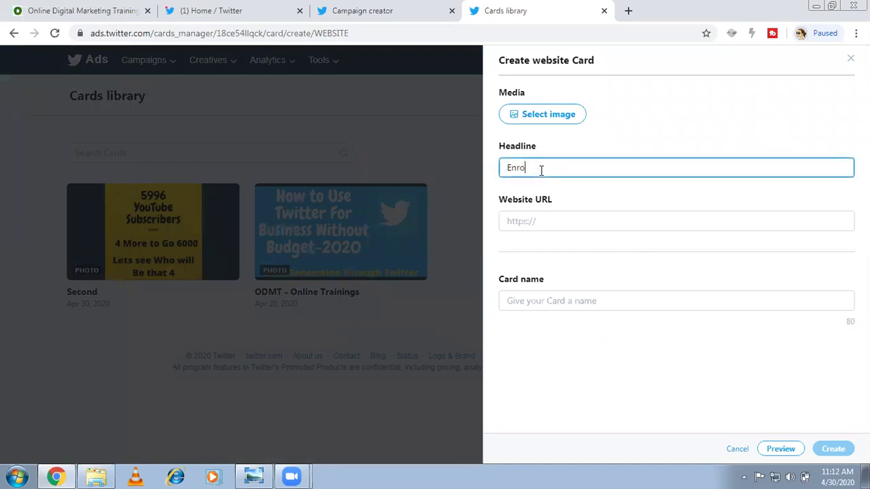
text(l for e-learning)
click(518, 221)
text(https://www.odmt.in)
click(525, 305)
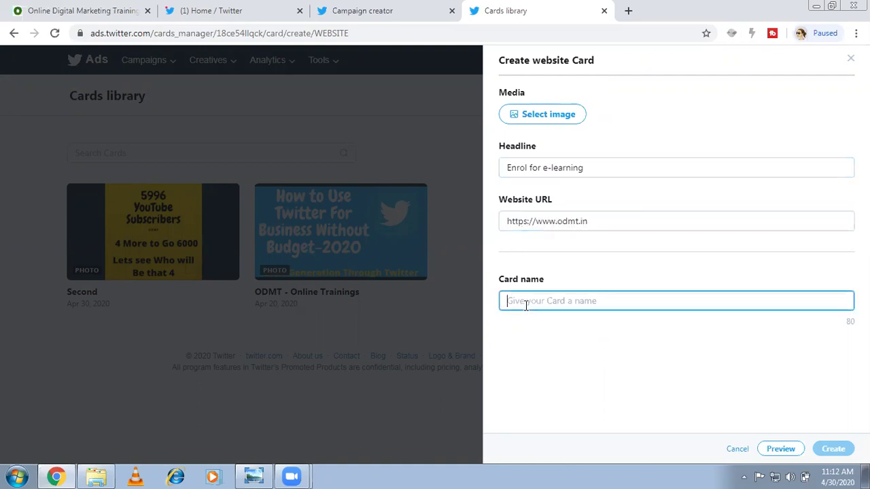
text(Website)
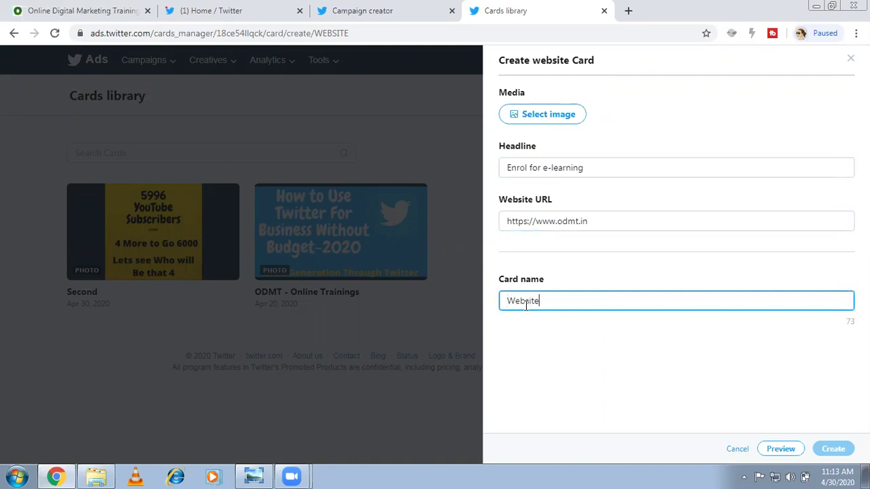
text( e-learning)
- Upload the award group photo from the Desktop, crop it at 1.91:1 with its lower edge included, and create the Card
click(549, 116)
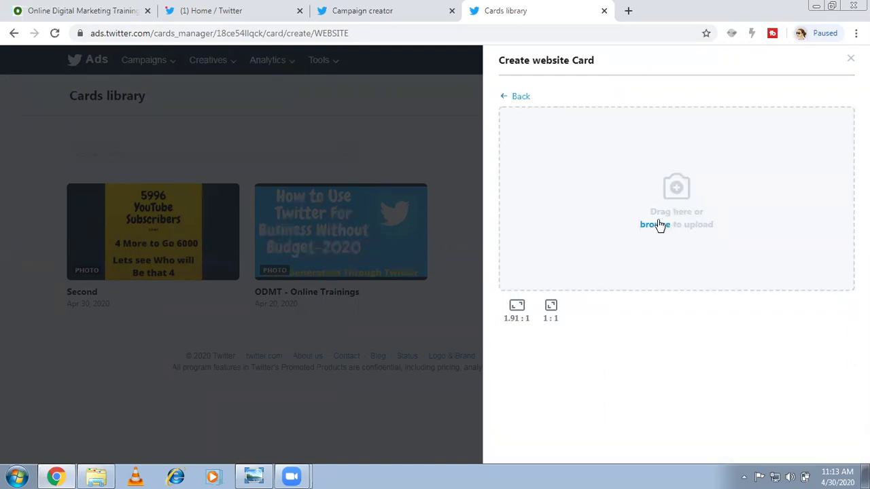
click(658, 225)
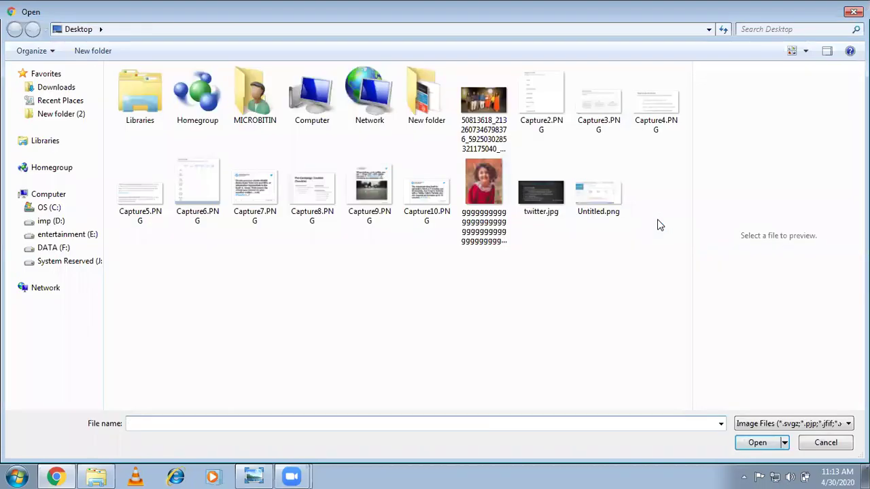
double_click(483, 102)
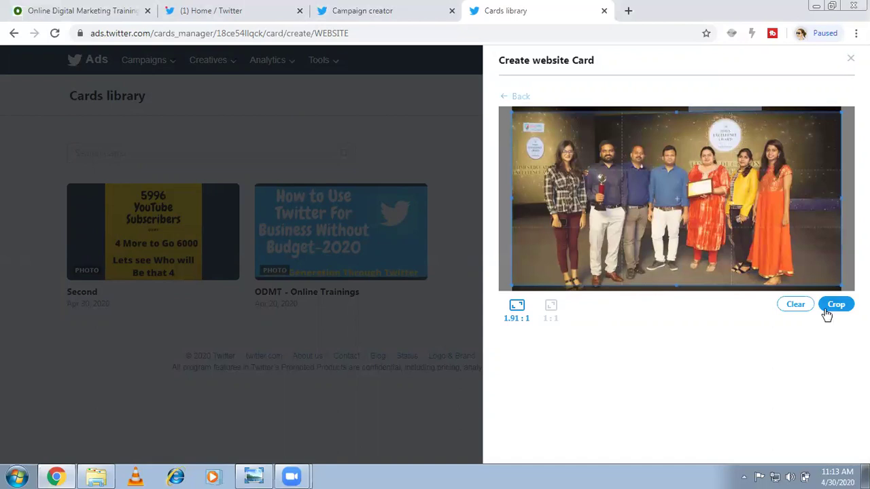
drag(697, 194, 660, 211)
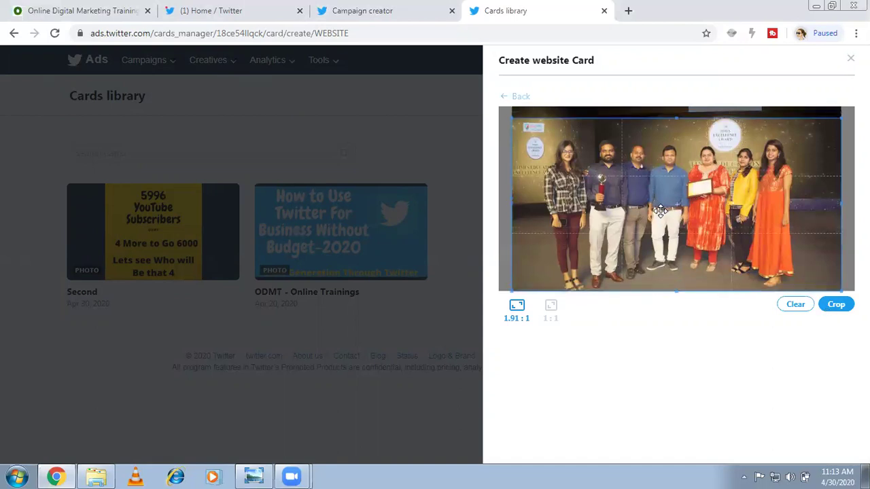
click(839, 307)
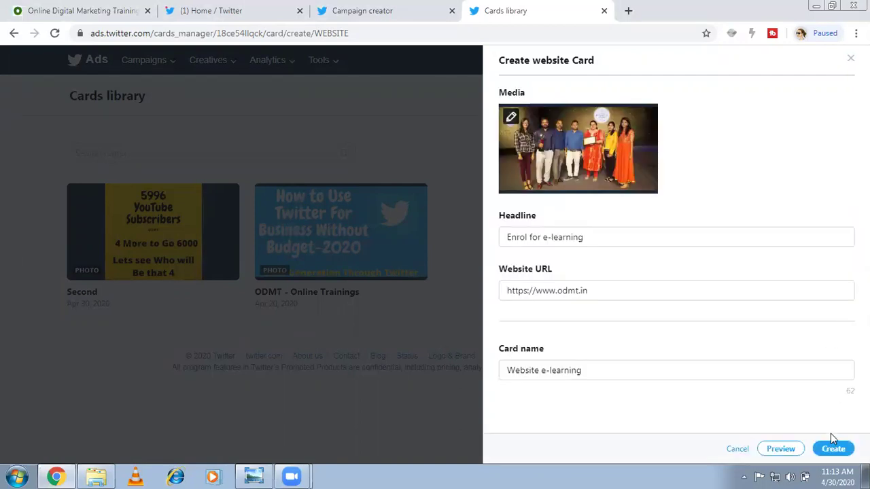
click(833, 446)
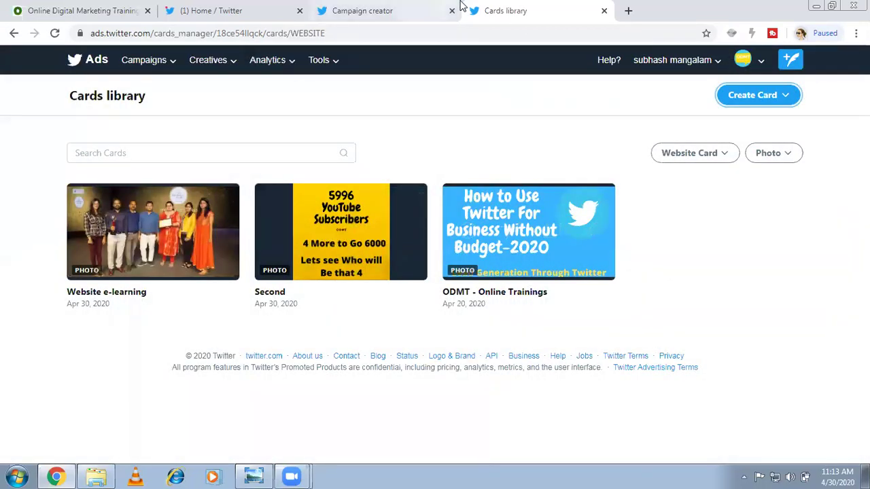
- Return to the campaign creator, start a new Tweet and attach the "Website e-learning" Card to it
click(373, 8)
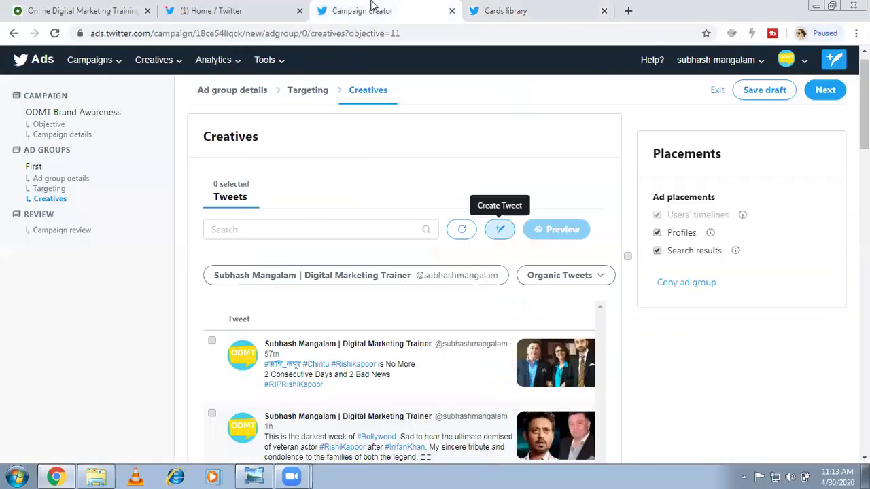
click(500, 230)
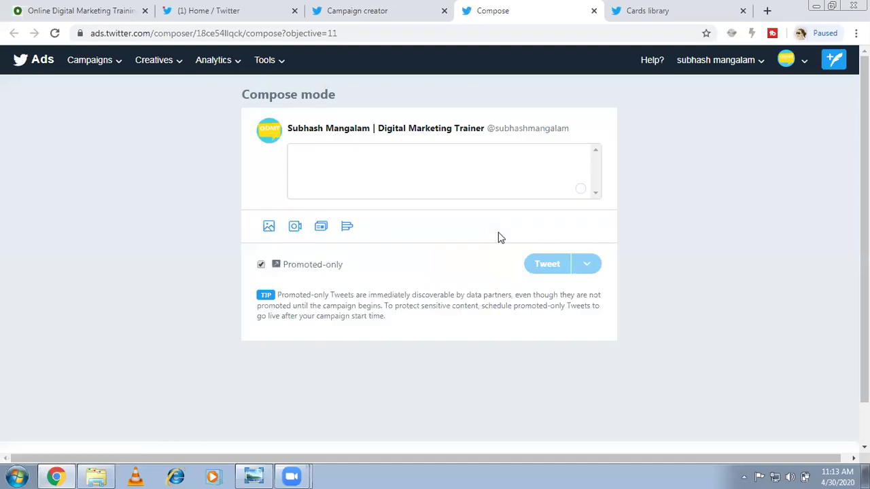
click(320, 229)
click(324, 373)
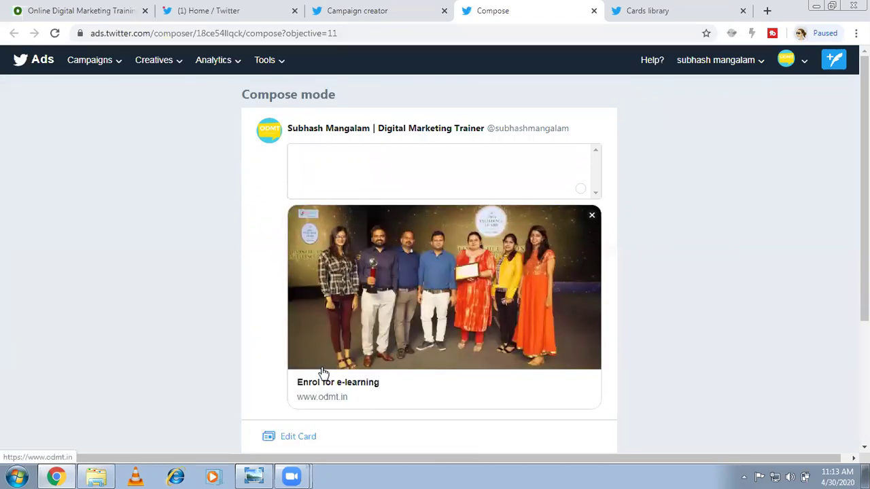
- Write the Tweet text "Enrol for e-learning today and Avail 20% Discount" above the attached Card
click(351, 178)
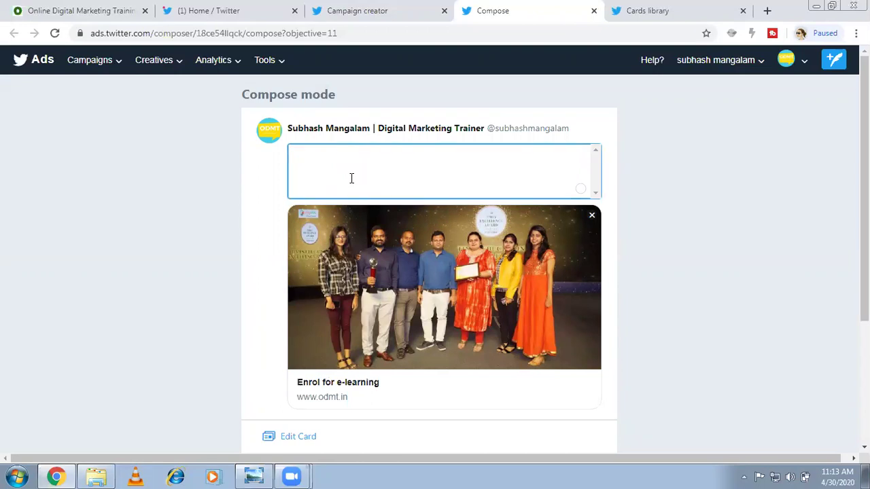
text(Enrol for e-learning tod)
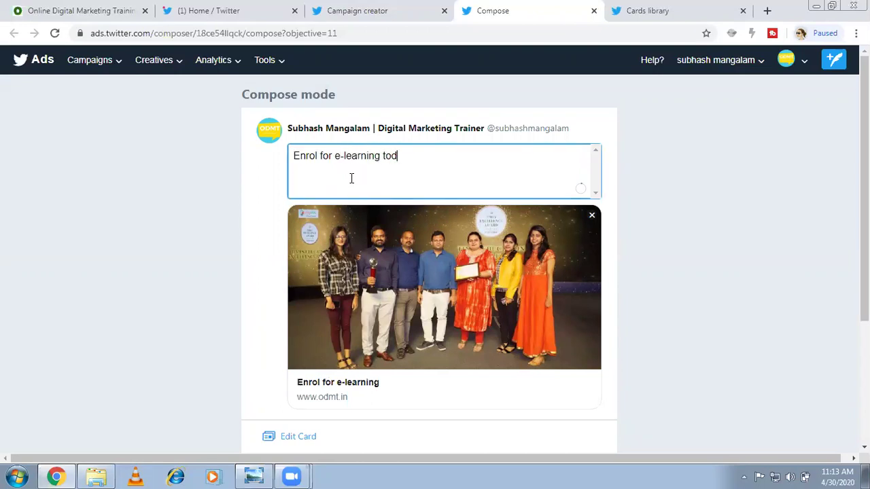
text(ay and Avail 20%)
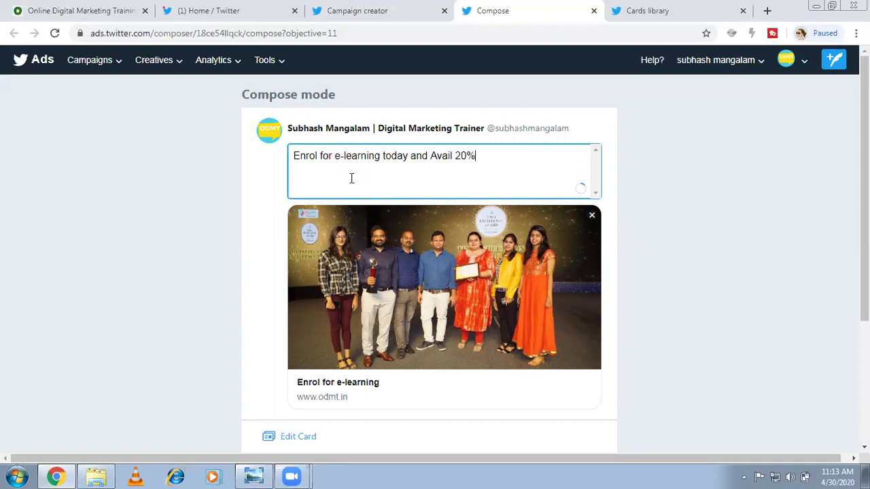
text( Discount)
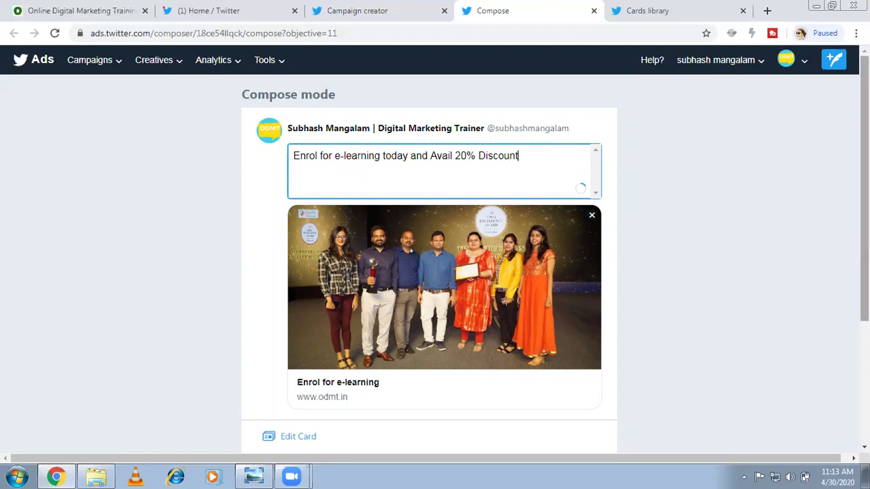
- Review the composed Tweet with its Card and turn off the Promoted-only option
scroll(539, 325, down, 2)
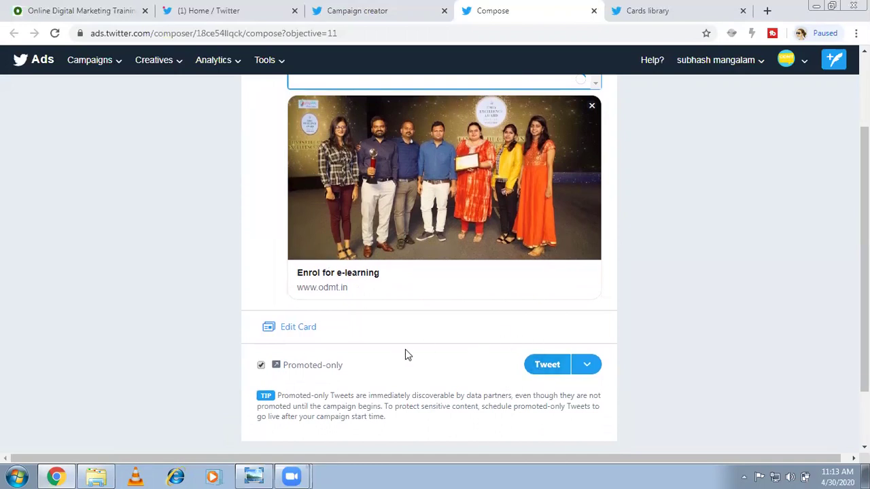
drag(864, 204, 864, 176)
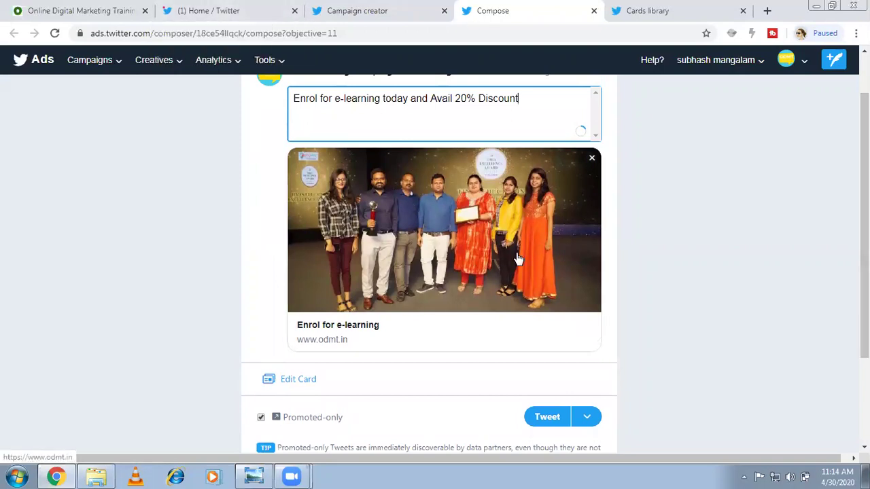
click(260, 418)
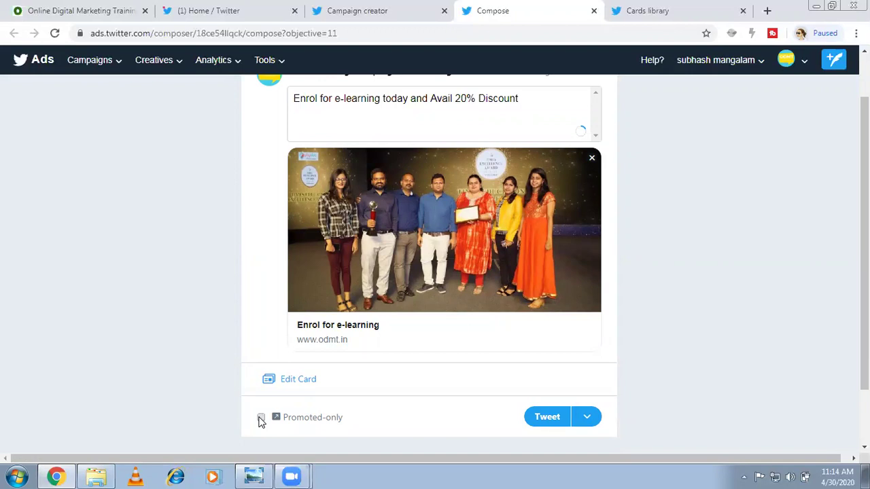
- Turn the Promoted-only option back on for the e-learning Tweet and publish it
click(260, 417)
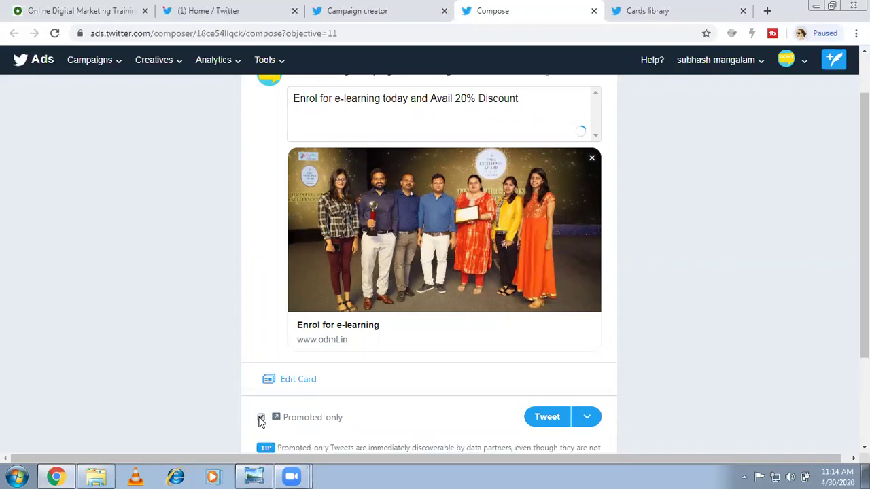
click(554, 418)
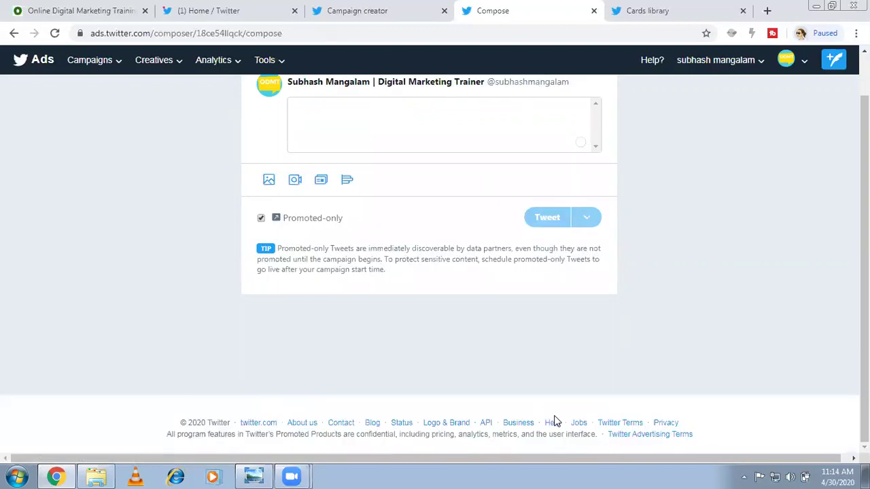
- Return to the campaign creator, look at the campaign review, and go back to the ad group's Creatives to check the ad placements
click(389, 7)
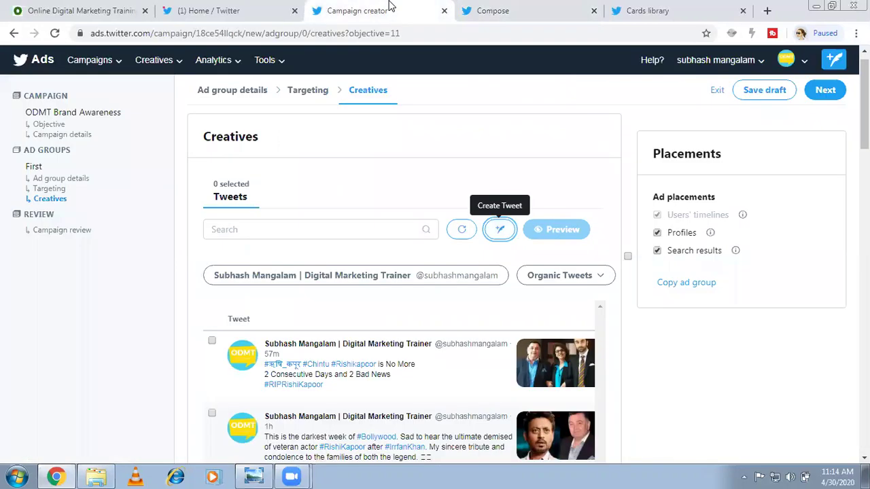
click(822, 92)
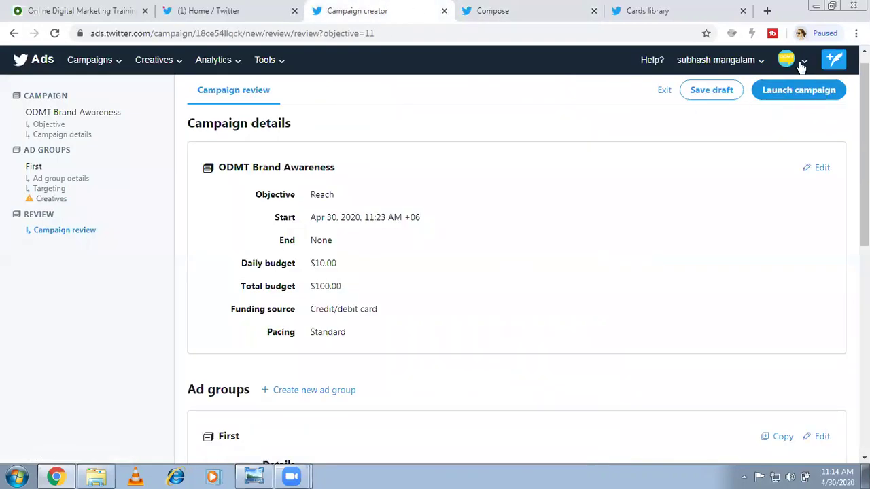
click(60, 199)
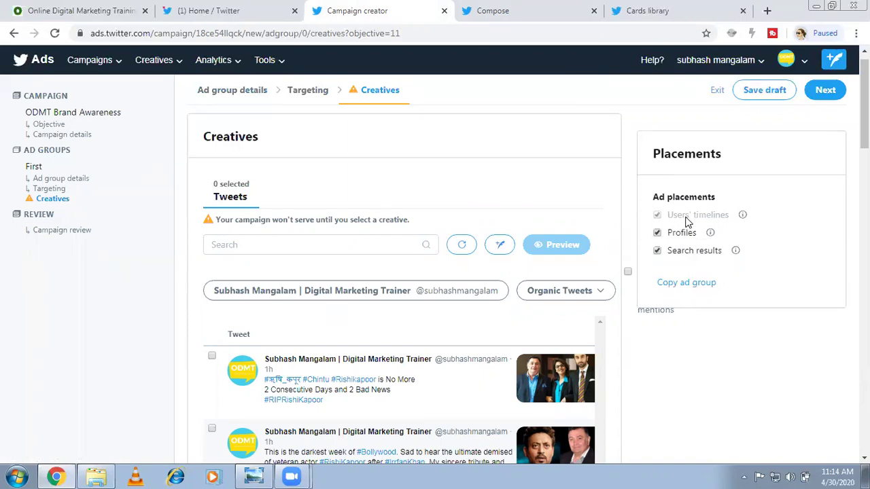
- Open the BA Mentor profile from the Twitter home feed and examine the promoted Tweet among its posts
click(199, 5)
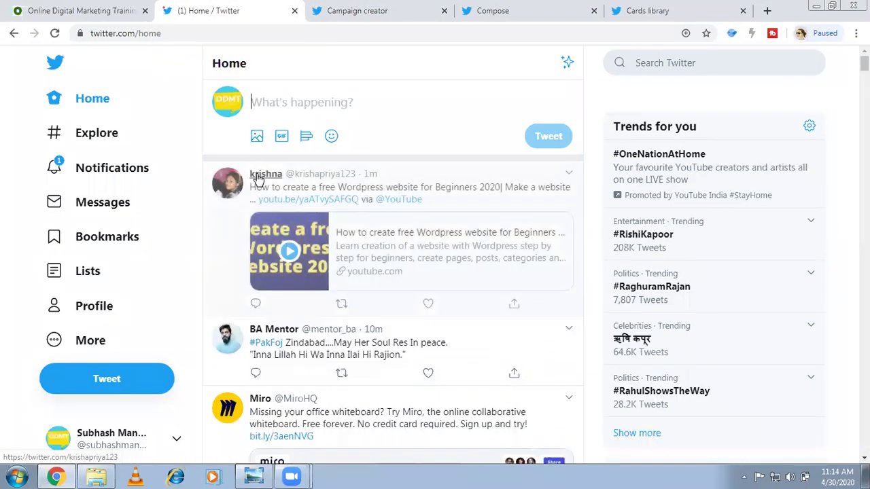
click(269, 330)
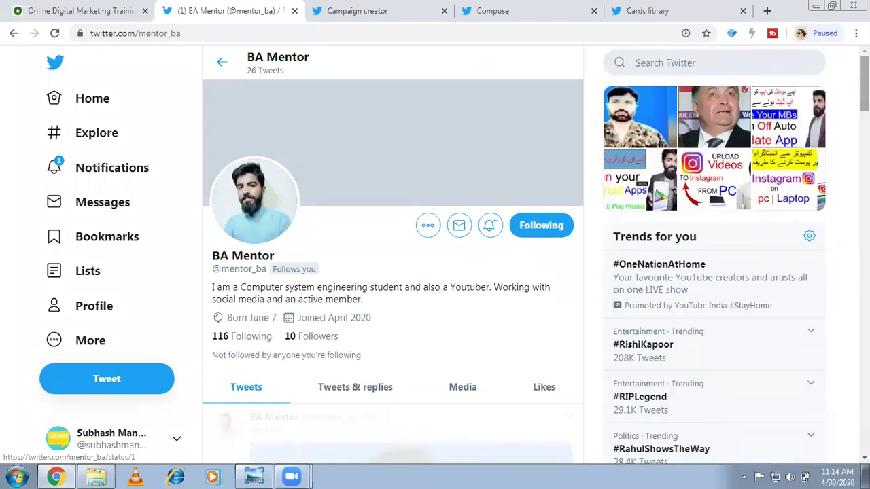
scroll(392, 272, down, 8)
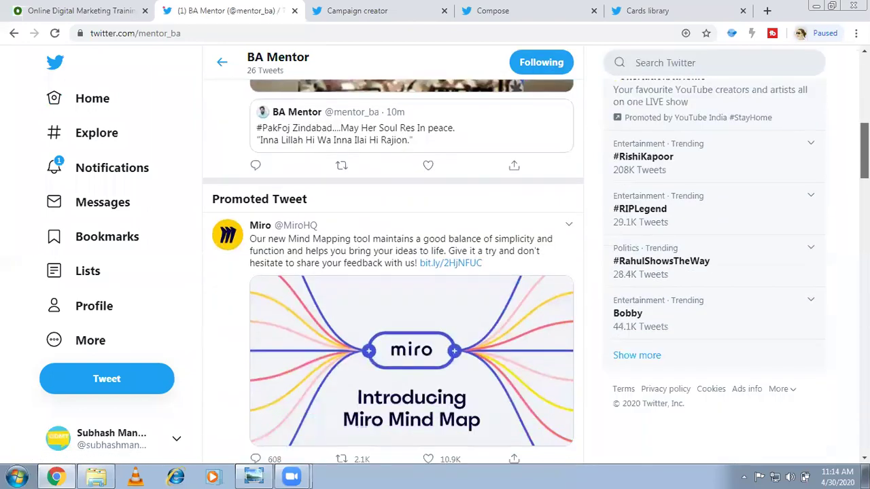
scroll(392, 272, down, 2)
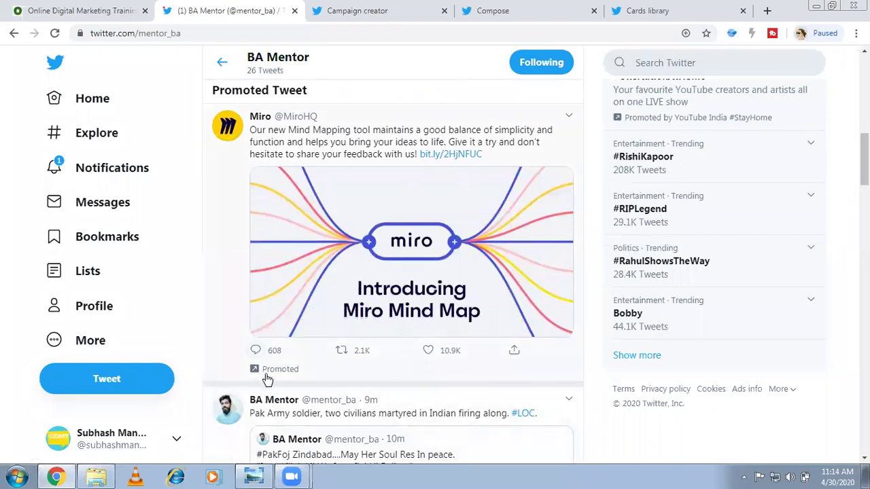
- Check the Tweet composer, return to the campaign creator and review the campaign details, ad group, targeting and creatives
click(543, 6)
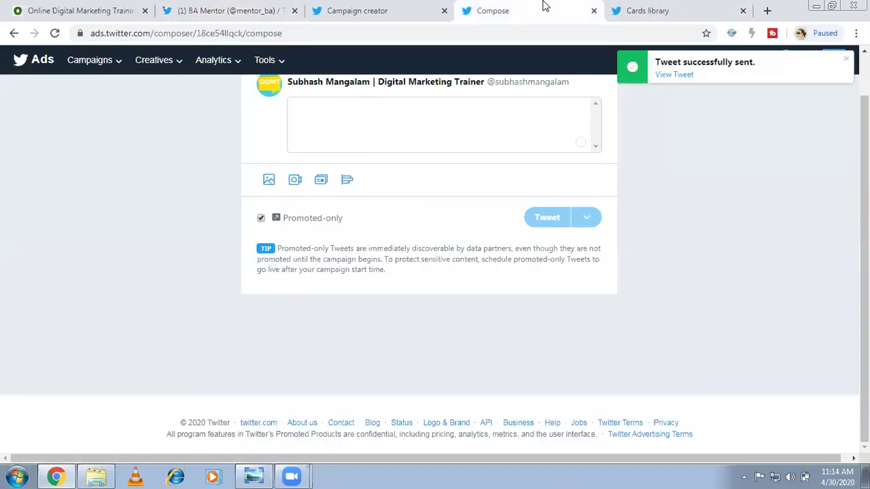
click(390, 7)
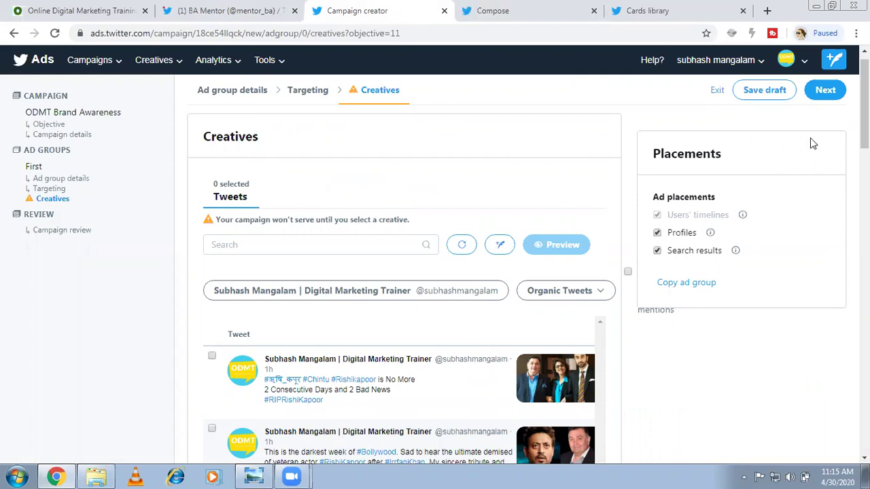
click(825, 91)
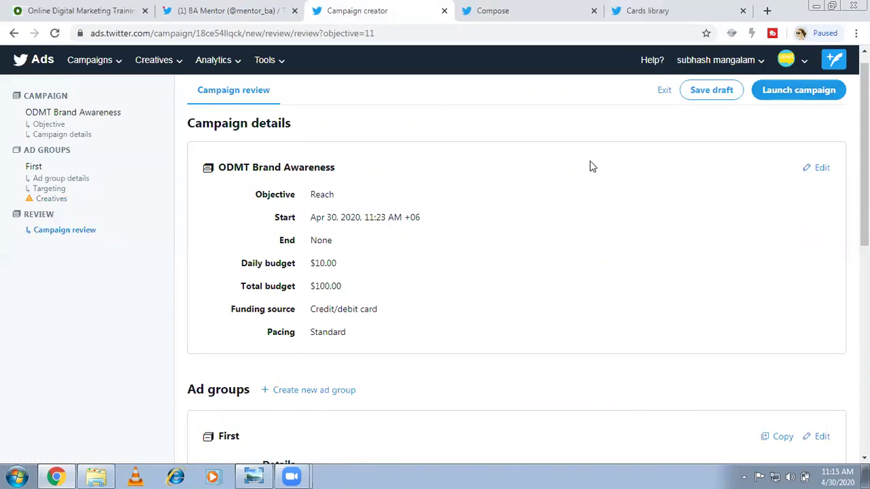
scroll(281, 223, down, 1)
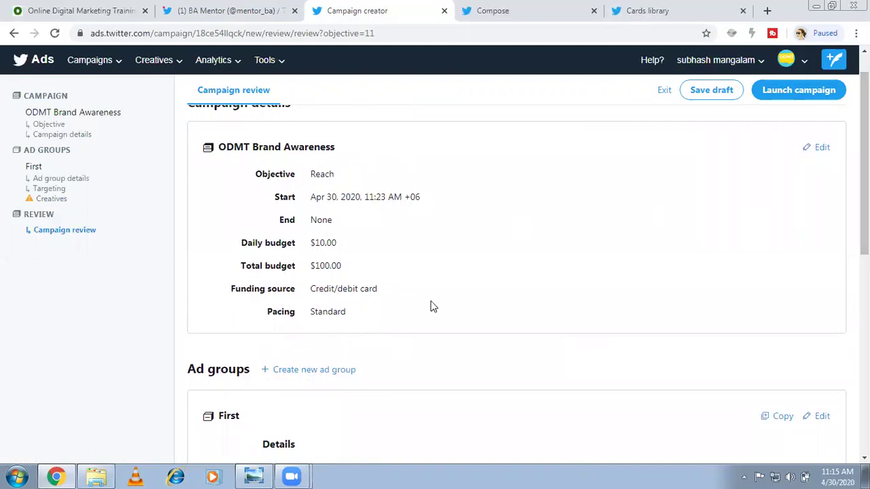
scroll(864, 203, down, 2)
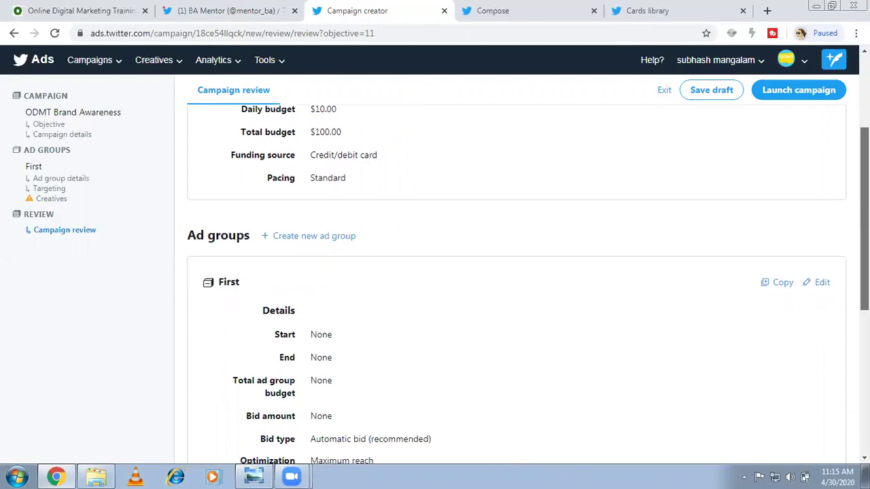
scroll(864, 204, down, 2)
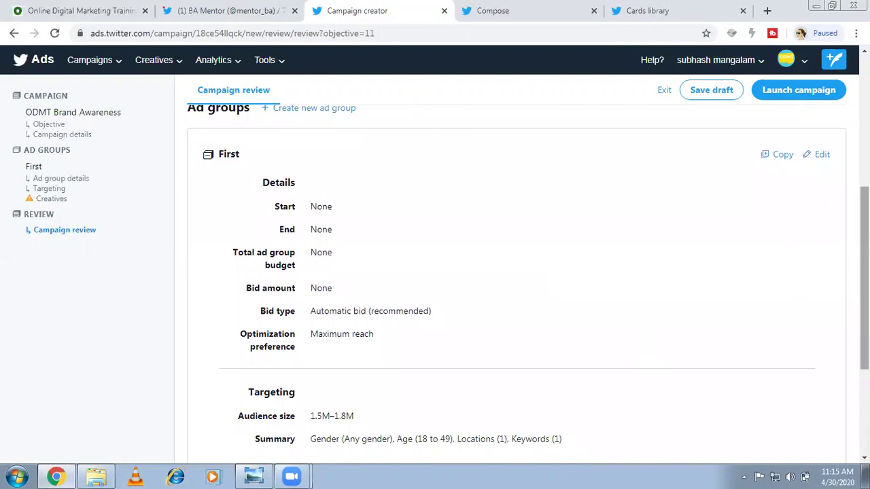
scroll(864, 224, down, 2)
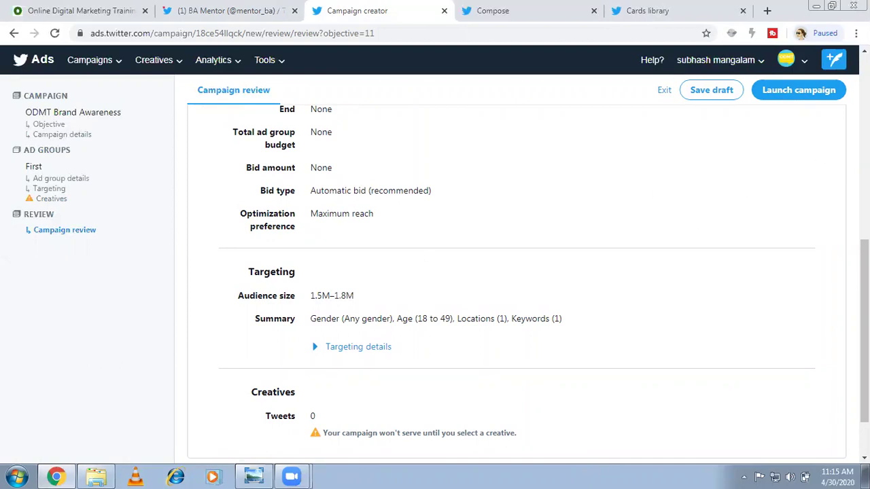
scroll(864, 339, down, 2)
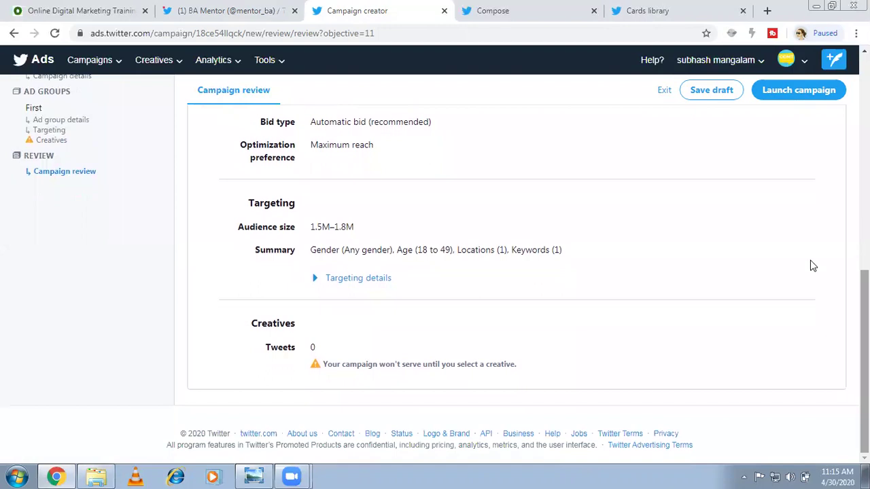
- Launch the ODMT Brand Awareness campaign and dismiss the form for adding a new credit card
click(777, 94)
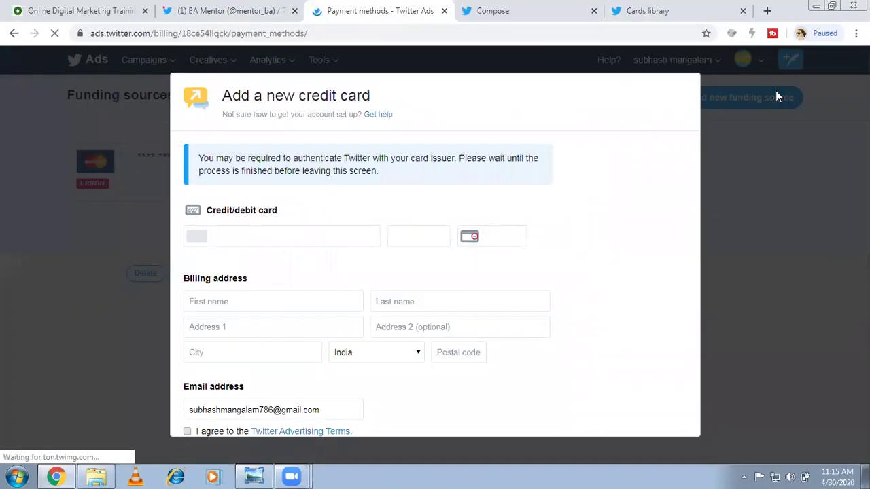
scroll(775, 90, down, 1)
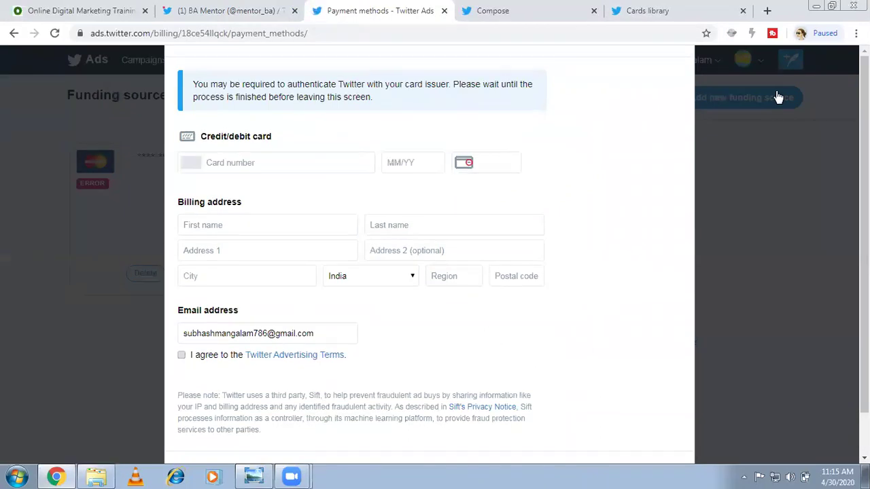
click(779, 156)
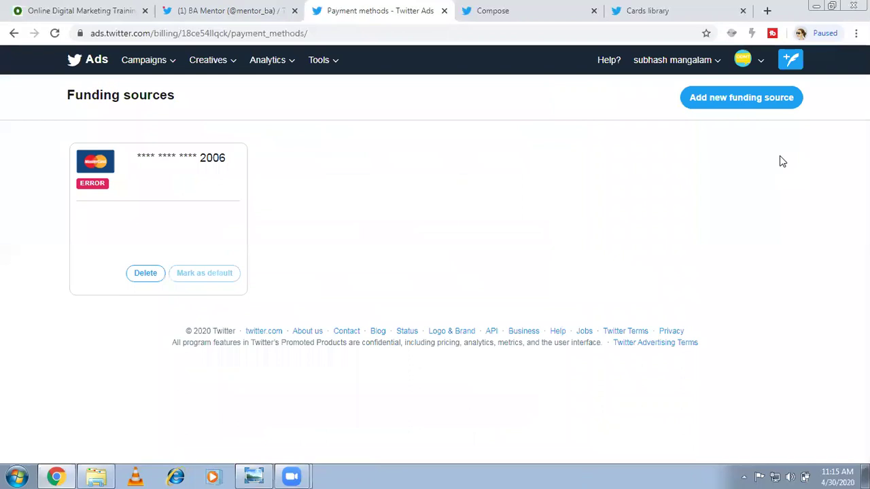
- Open the Ads Manager overview and examine the campaign list with its status, start date, budget, impressions and spend
click(102, 65)
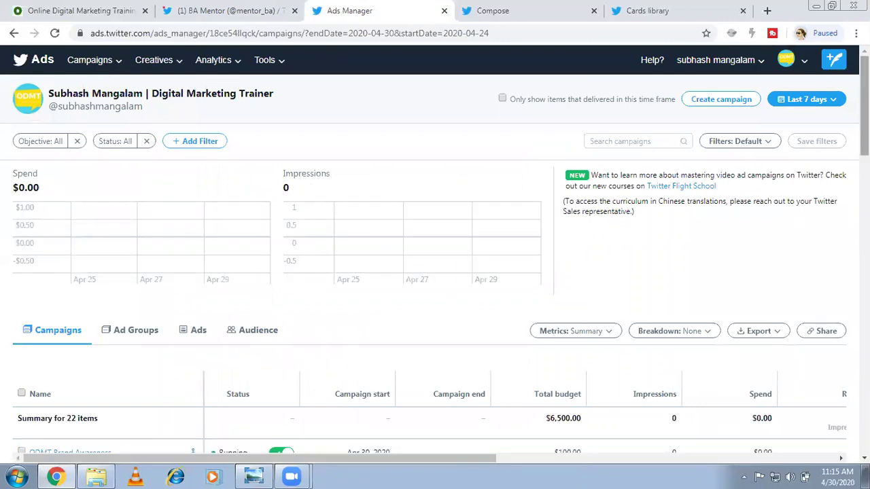
scroll(435, 306, down, 5)
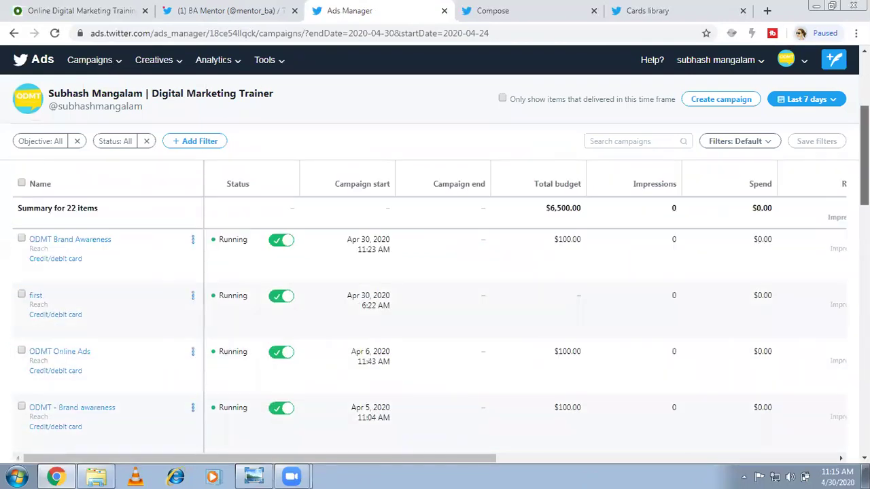
scroll(435, 305, up, 1)
scroll(435, 306, down, 4)
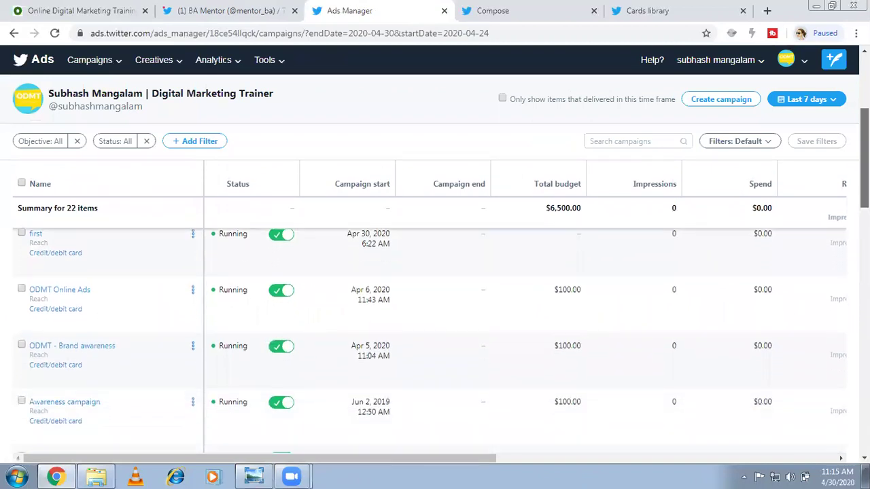
scroll(435, 306, down, 3)
scroll(434, 306, up, 10)
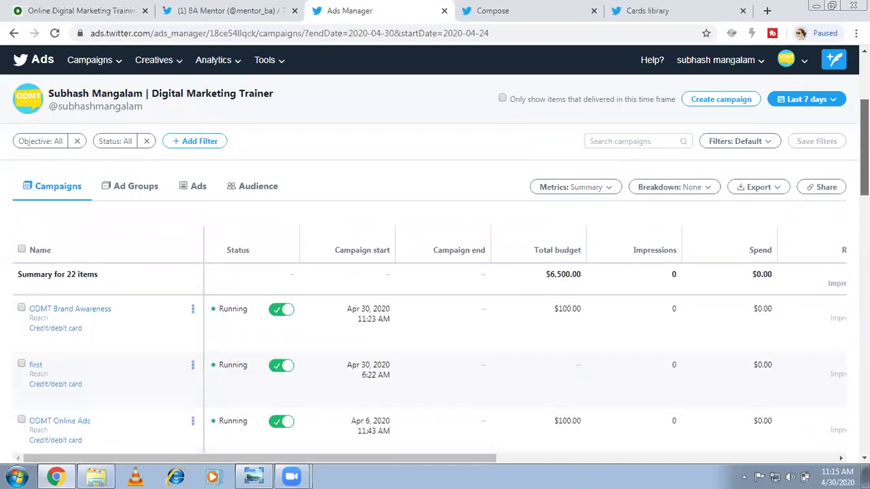
scroll(429, 306, up, 1)
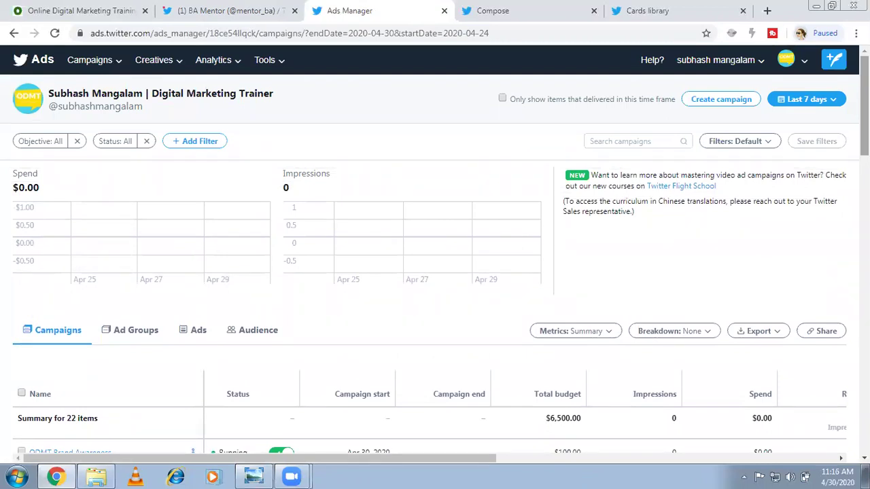
- View the Demographics and Campaign objective images in Windows Photo Viewer, and return to the browser to show the ODMT website's home page
click(262, 475)
key(Right)
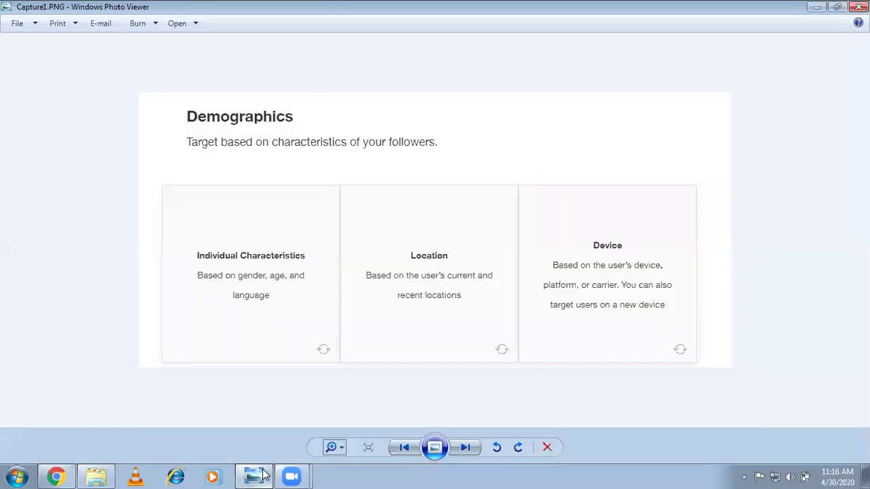
key(Right)
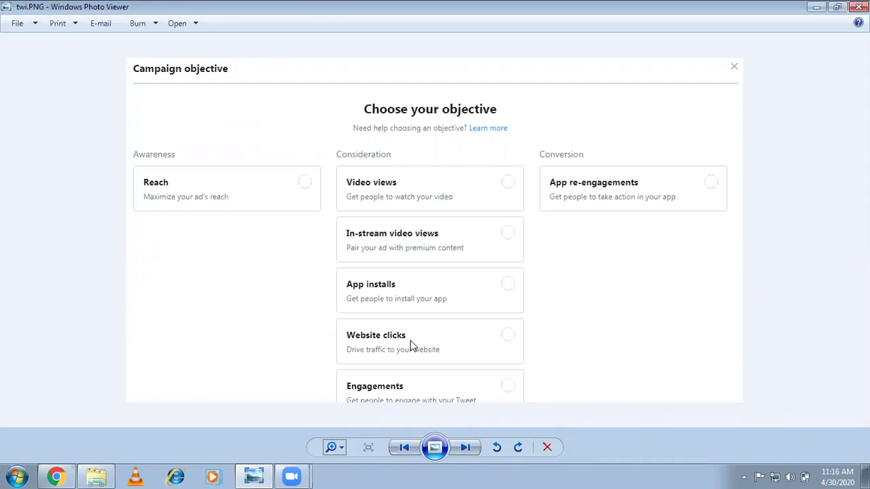
click(815, 9)
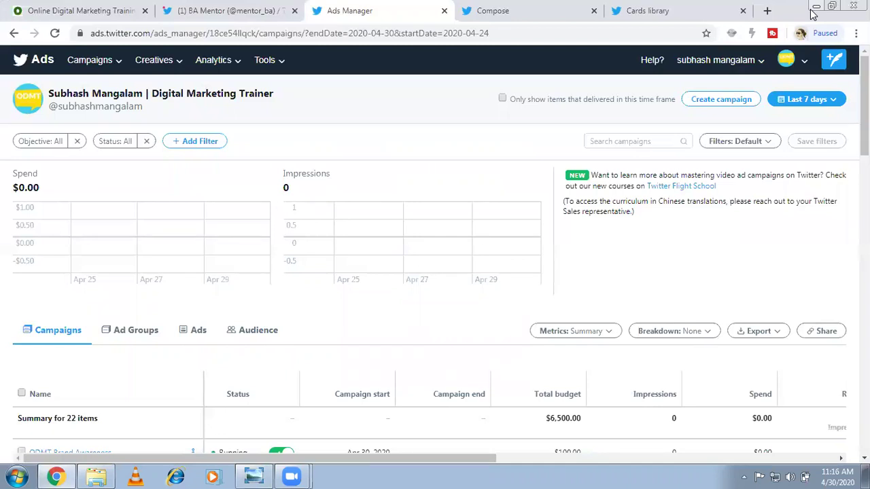
click(68, 8)
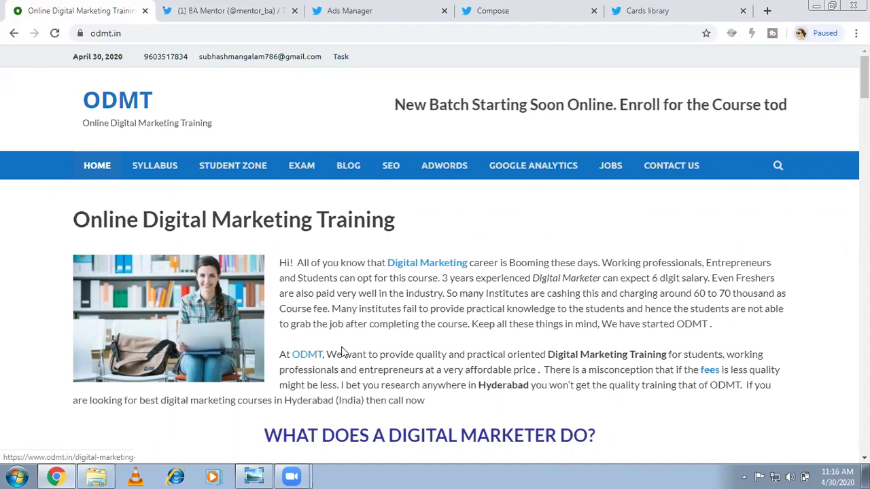
- Switch to Windows Photo Viewer, bring up the "Twitter ad campaign structure G2.png" diagram and enlarge it for reading
click(255, 475)
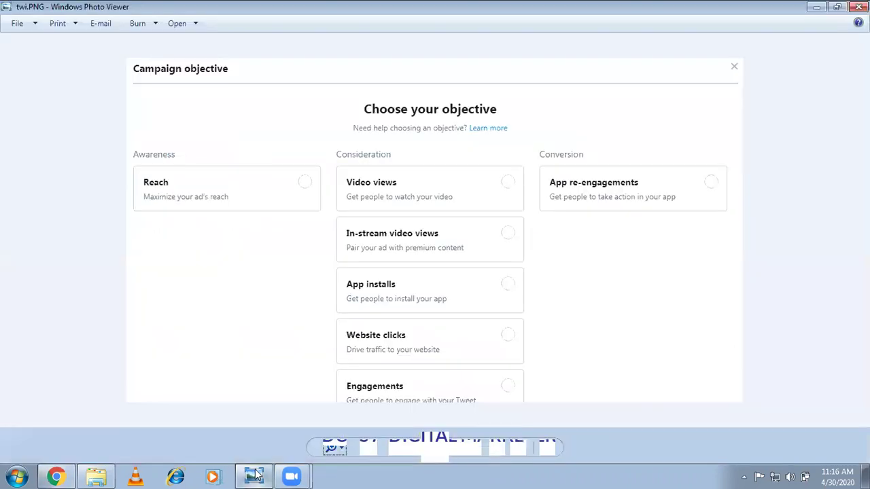
key(Right)
key(Right)
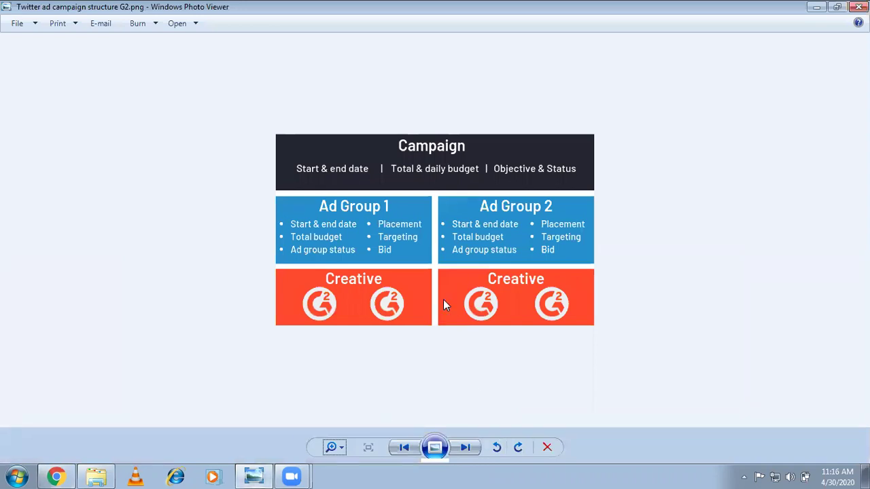
click(340, 446)
drag(339, 443, 338, 425)
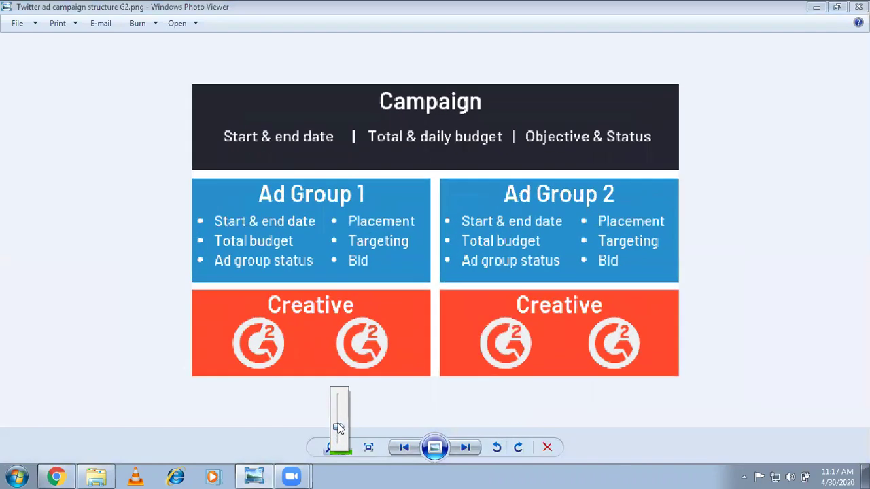